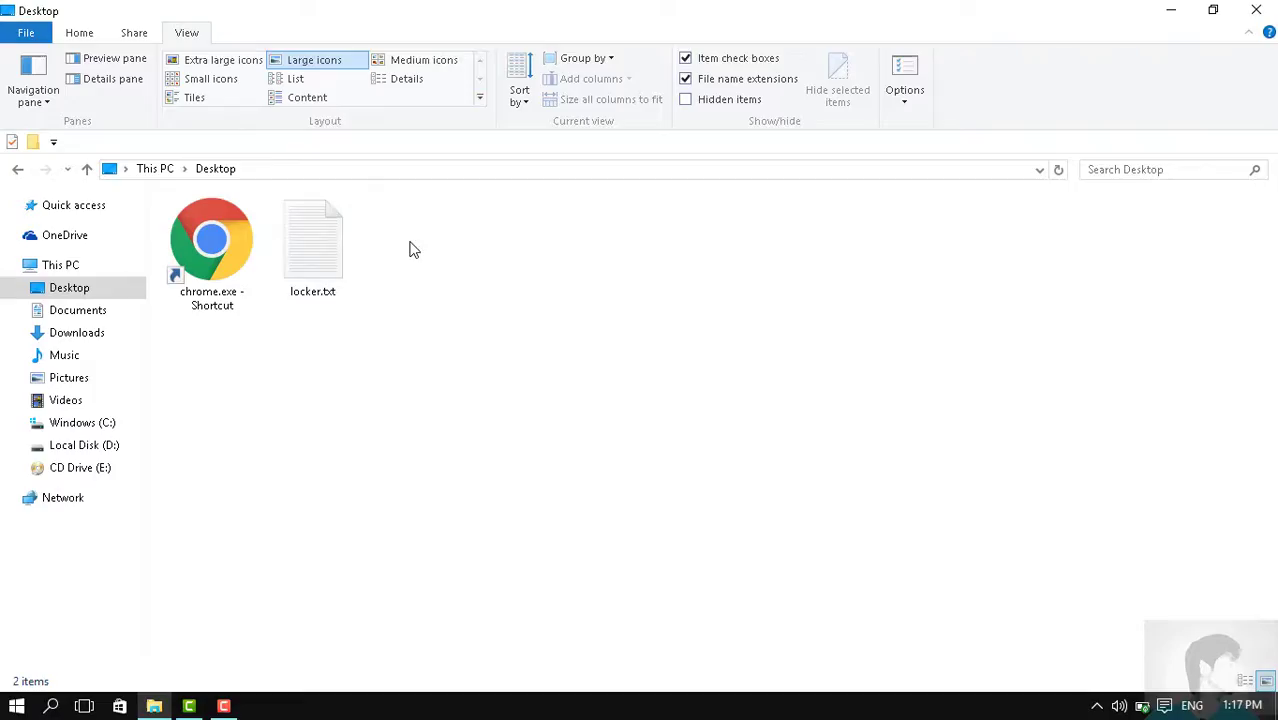
Select locker.txt on the Desktop in File Explorer
left_click(303, 244)
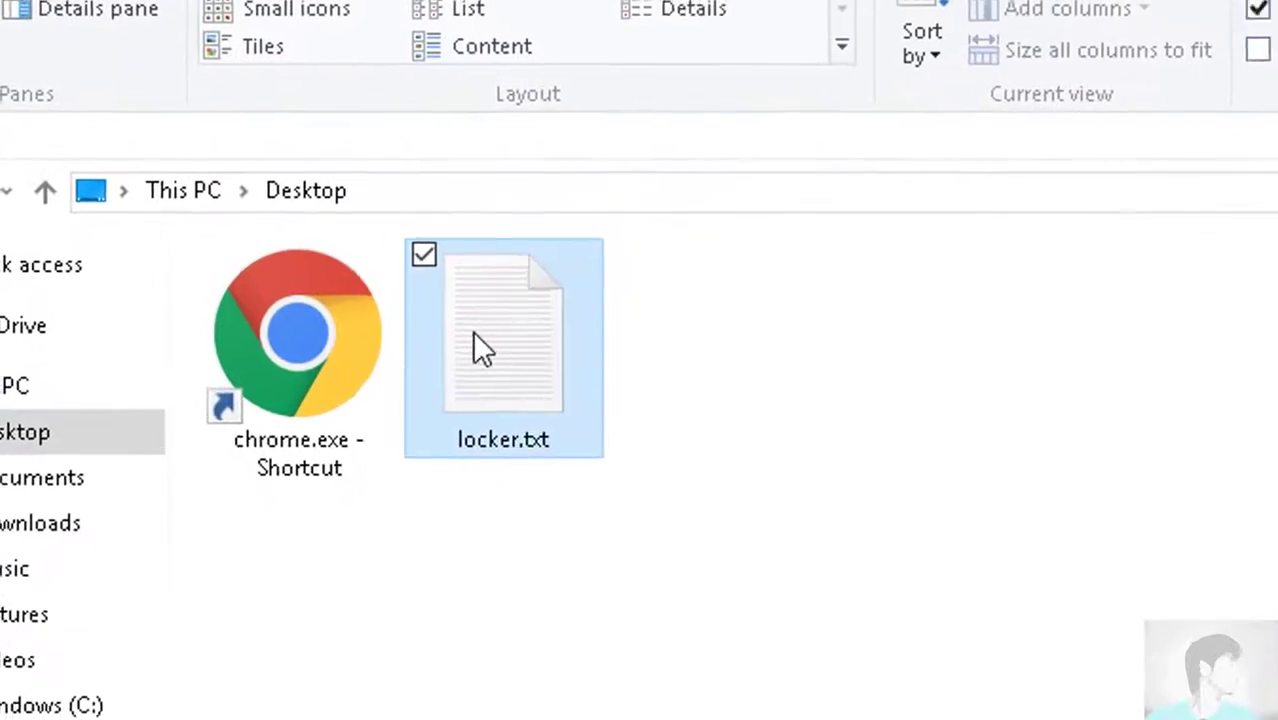
double_click(480, 345)
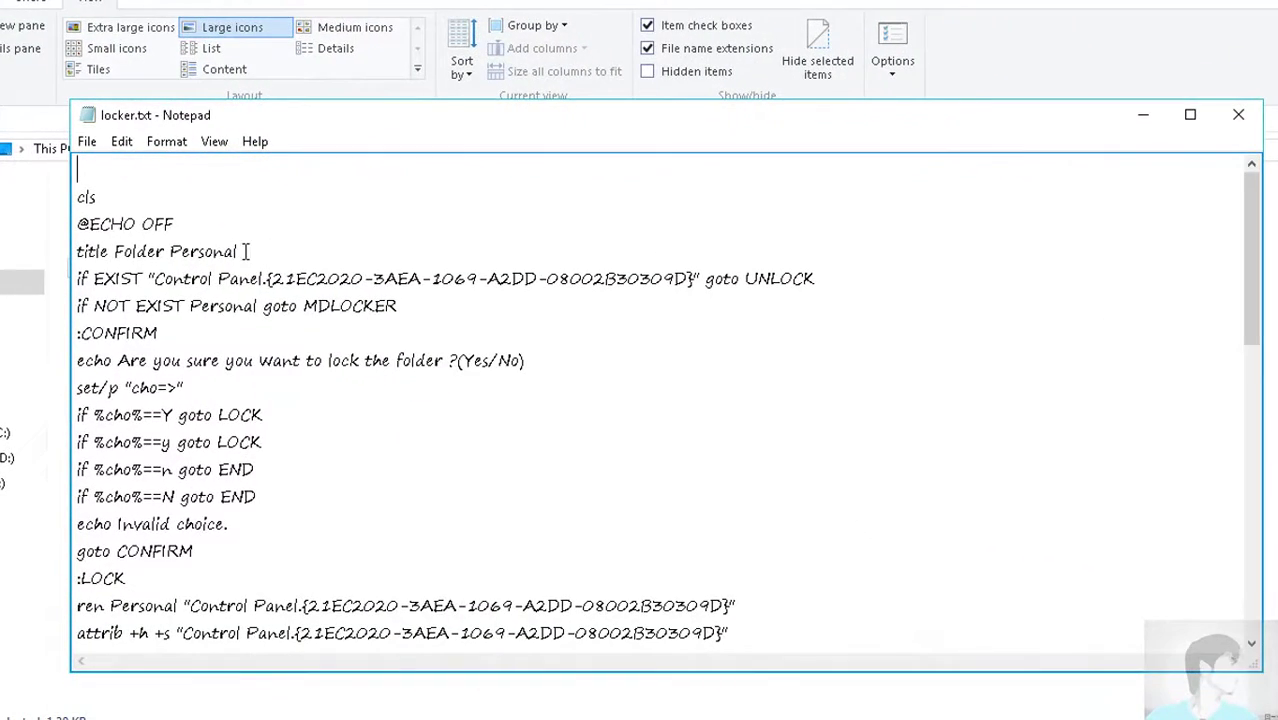
left_click_drag(244, 251, 170, 251)
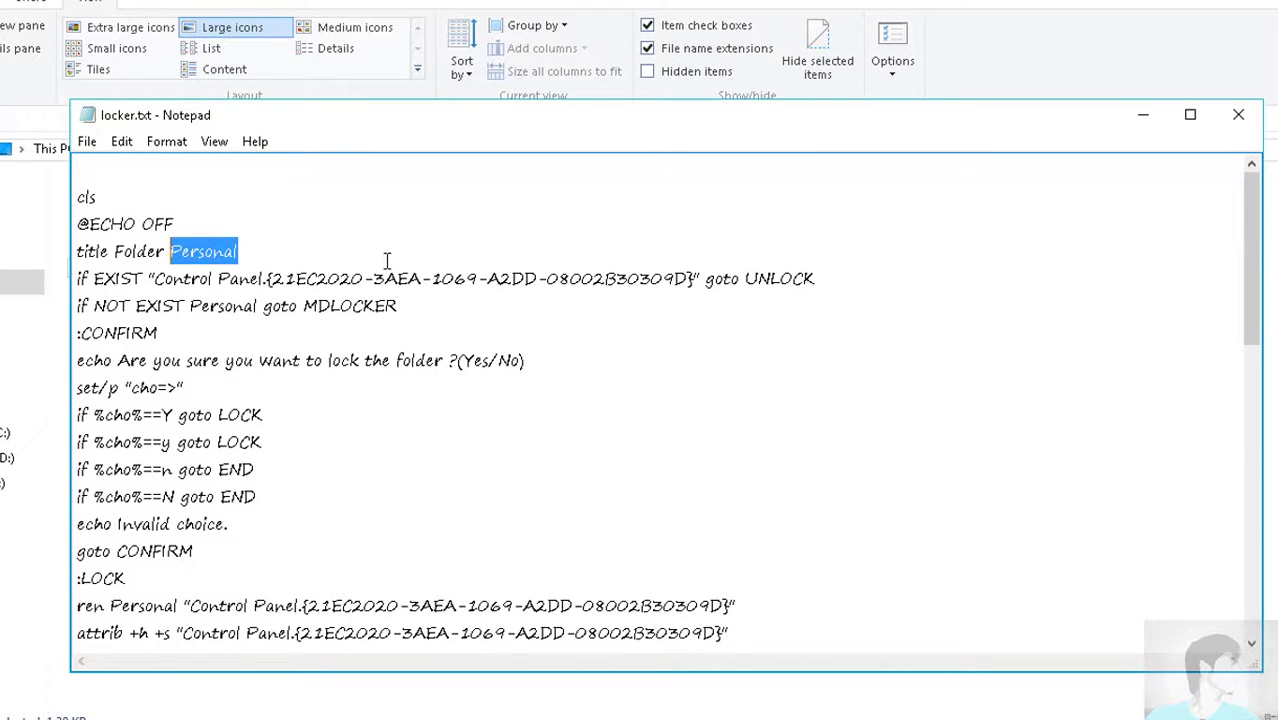
scroll(389, 259, "down", 10)
left_click_drag(737, 526, 668, 526)
scroll(772, 521, "up", 10)
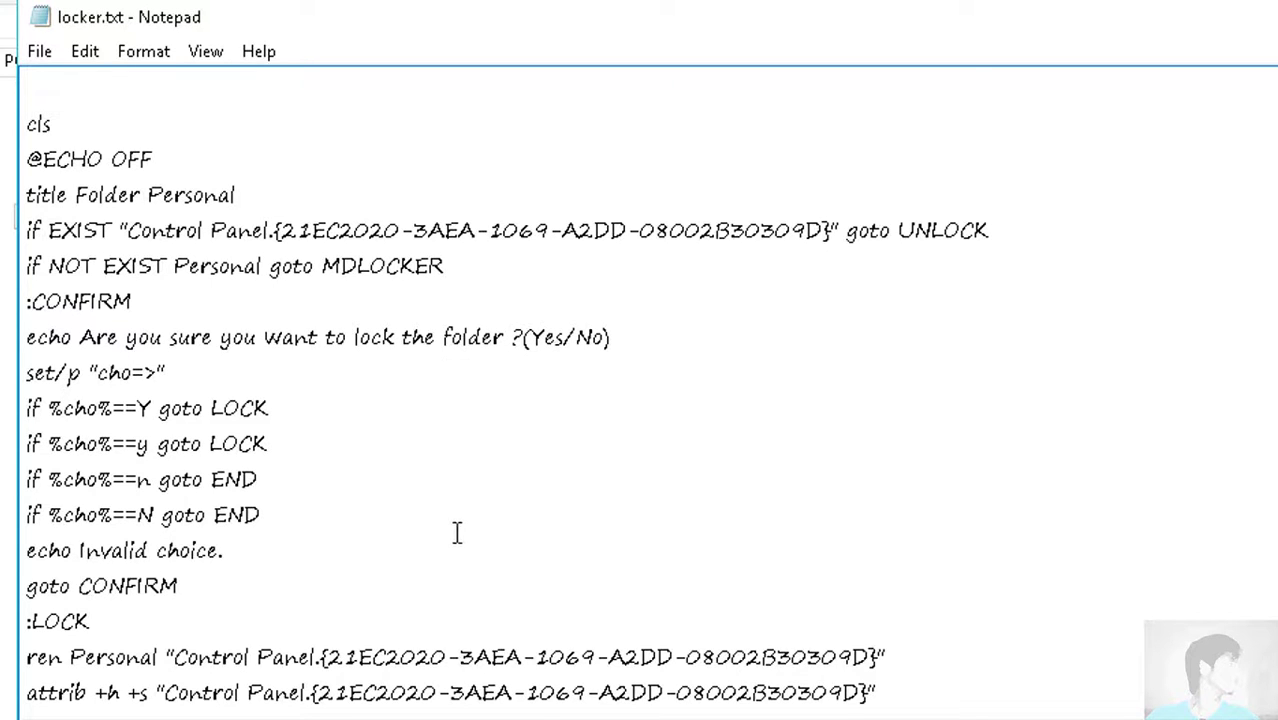
scroll(456, 533, "down", 2)
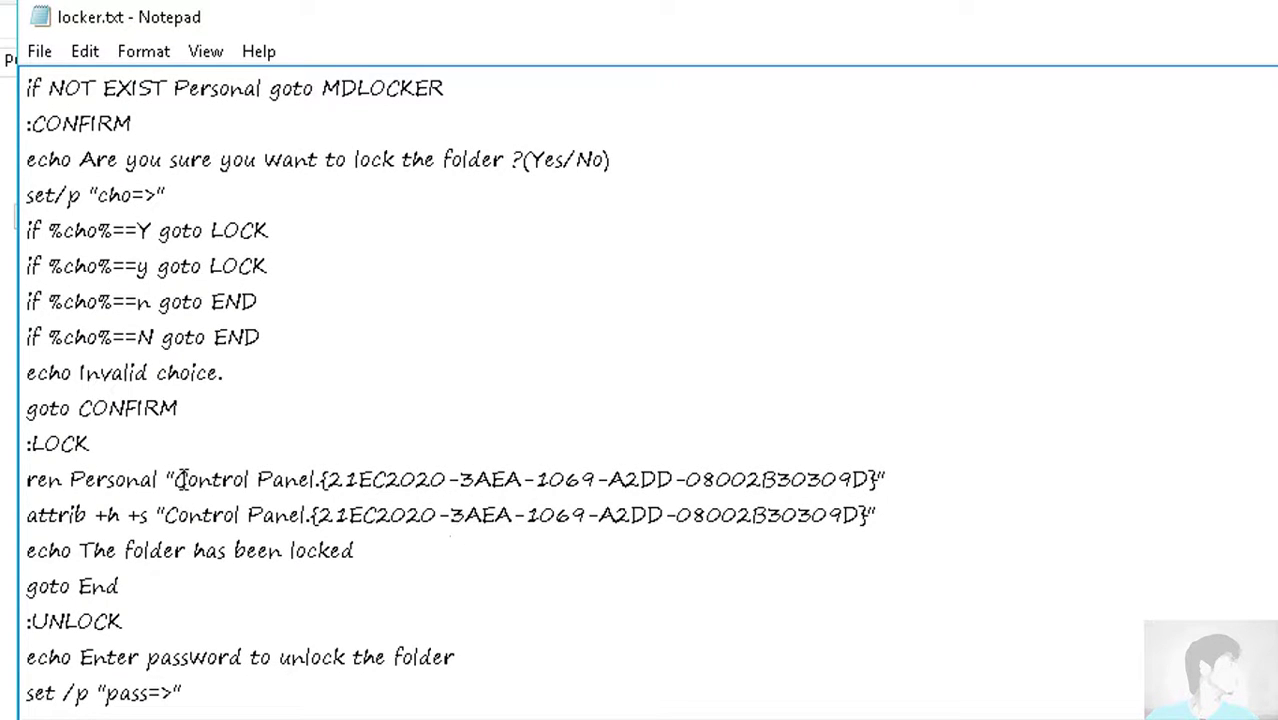
left_click_drag(176, 479, 512, 479)
left_click_drag(776, 479, 176, 479)
left_click(838, 479)
scroll(436, 567, "down", 3)
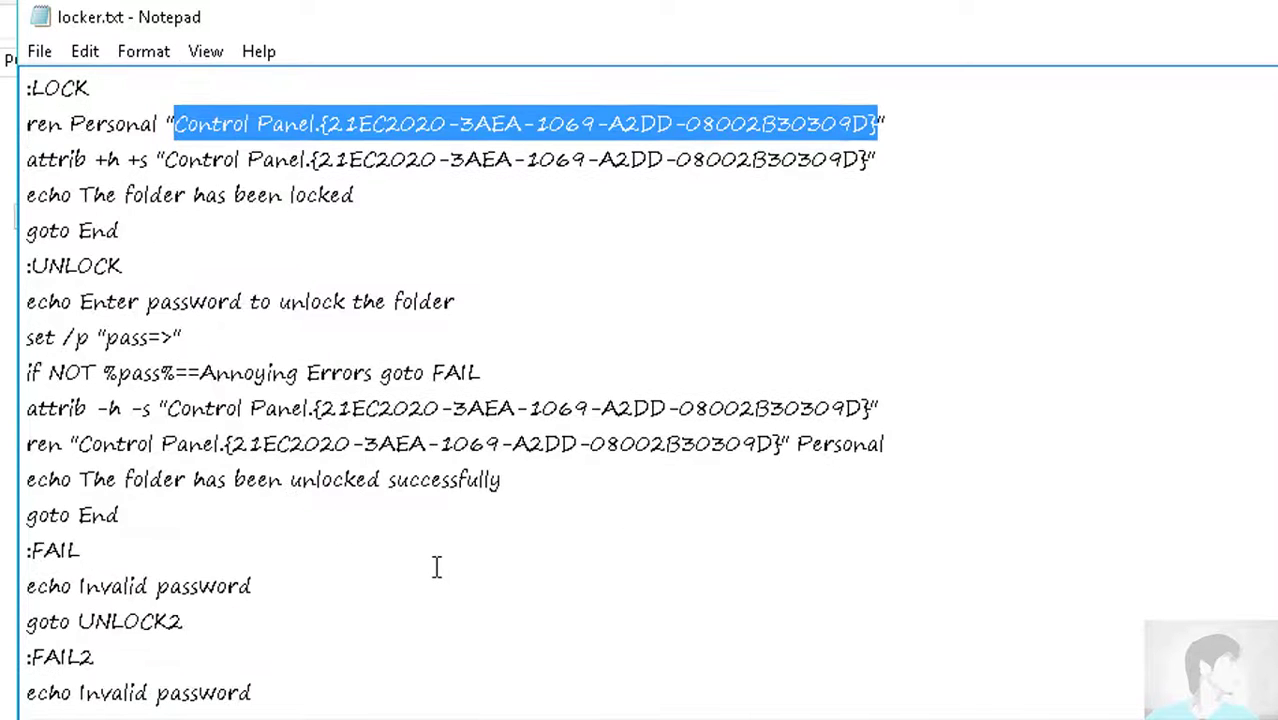
scroll(436, 567, "down", 2)
scroll(436, 567, "up", 3)
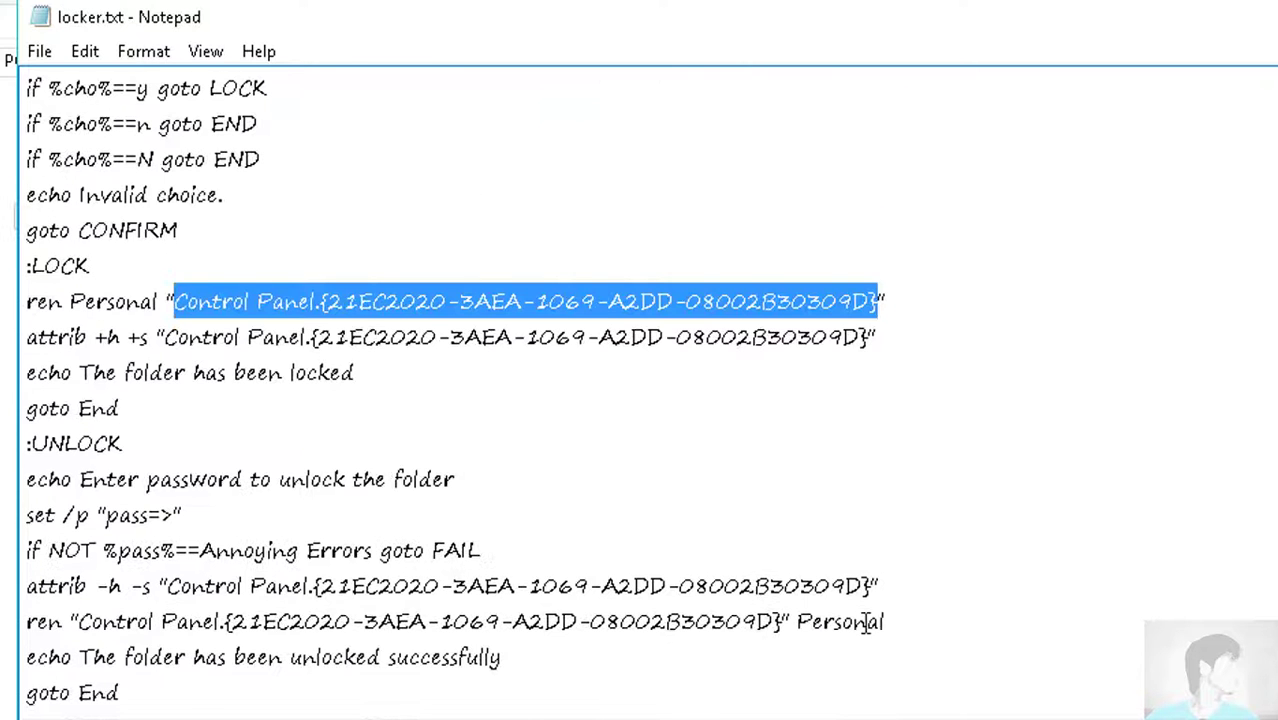
left_click(781, 621)
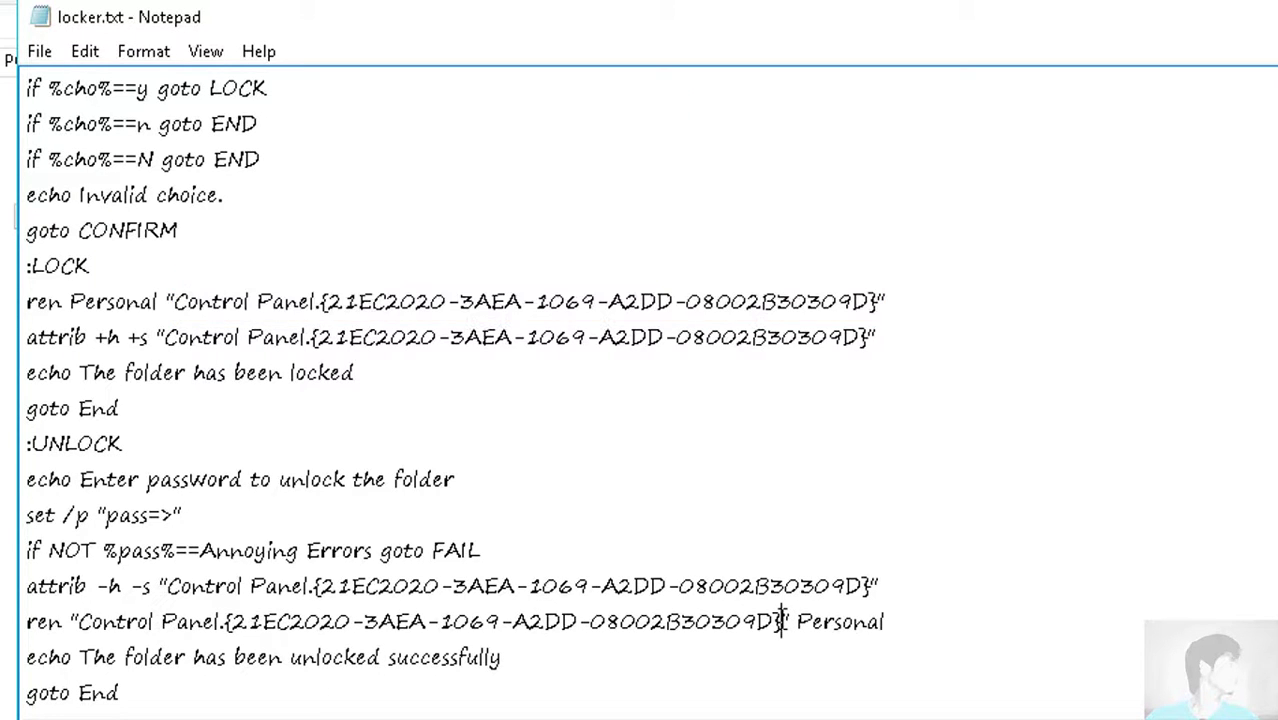
key("Down")
key("Down")
scroll(463, 661, "down", 5)
scroll(463, 661, "up", 3)
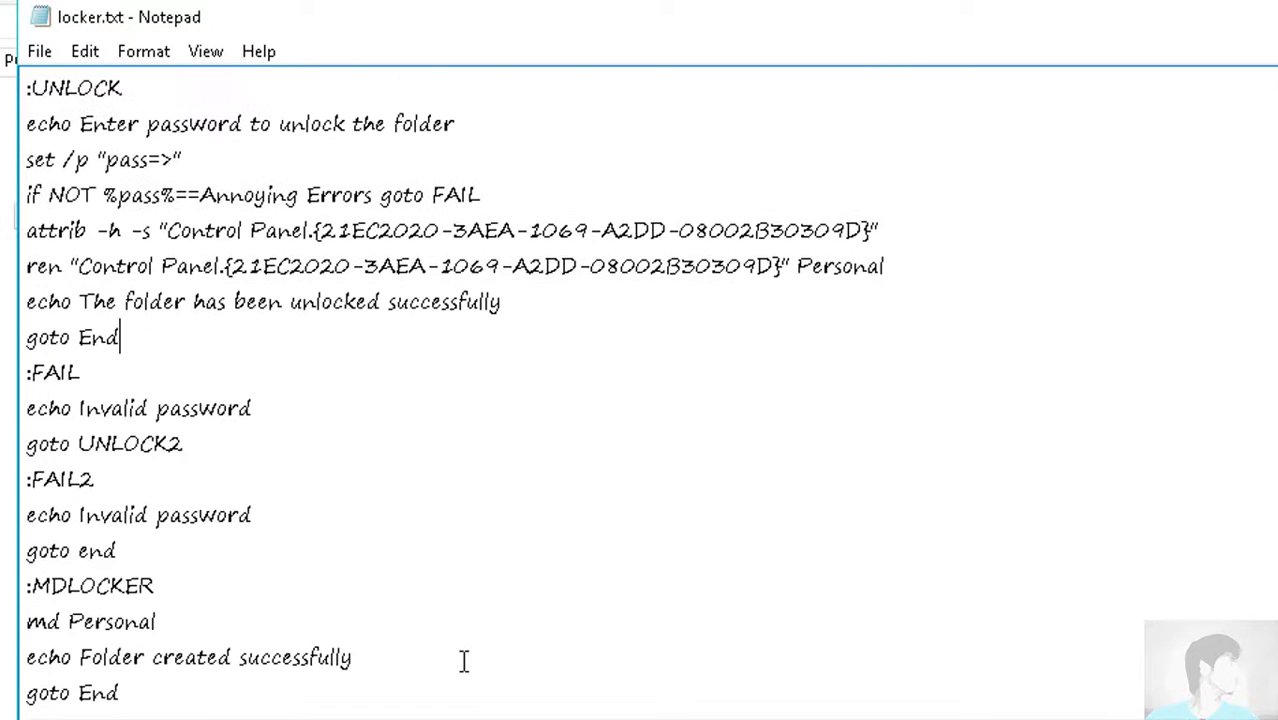
scroll(463, 661, "up", 3)
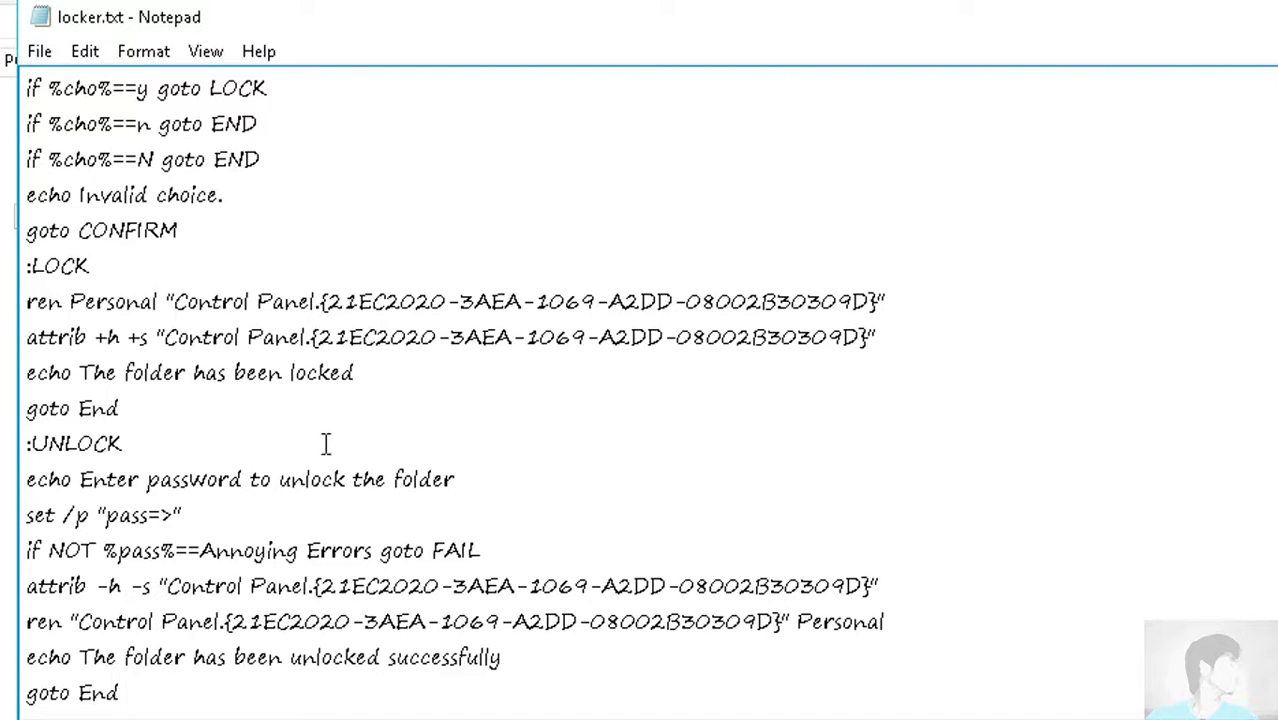
scroll(314, 465, "down", 2)
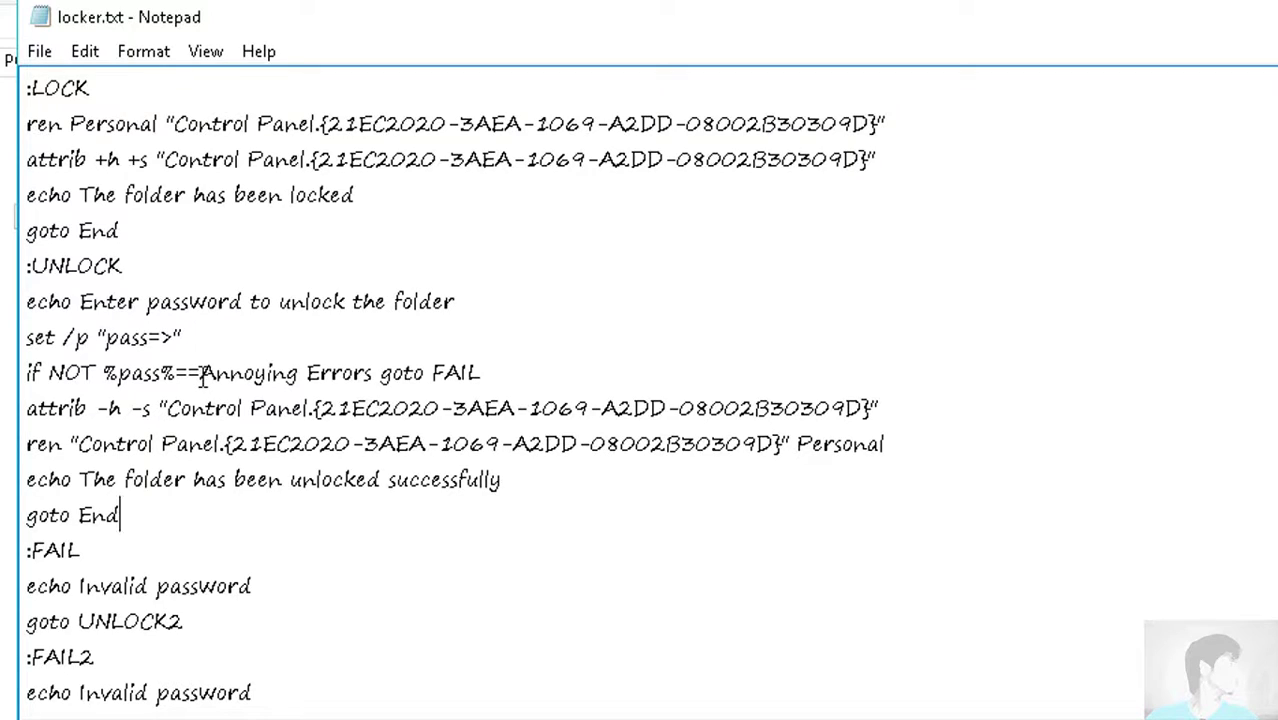
left_click_drag(203, 375, 373, 373)
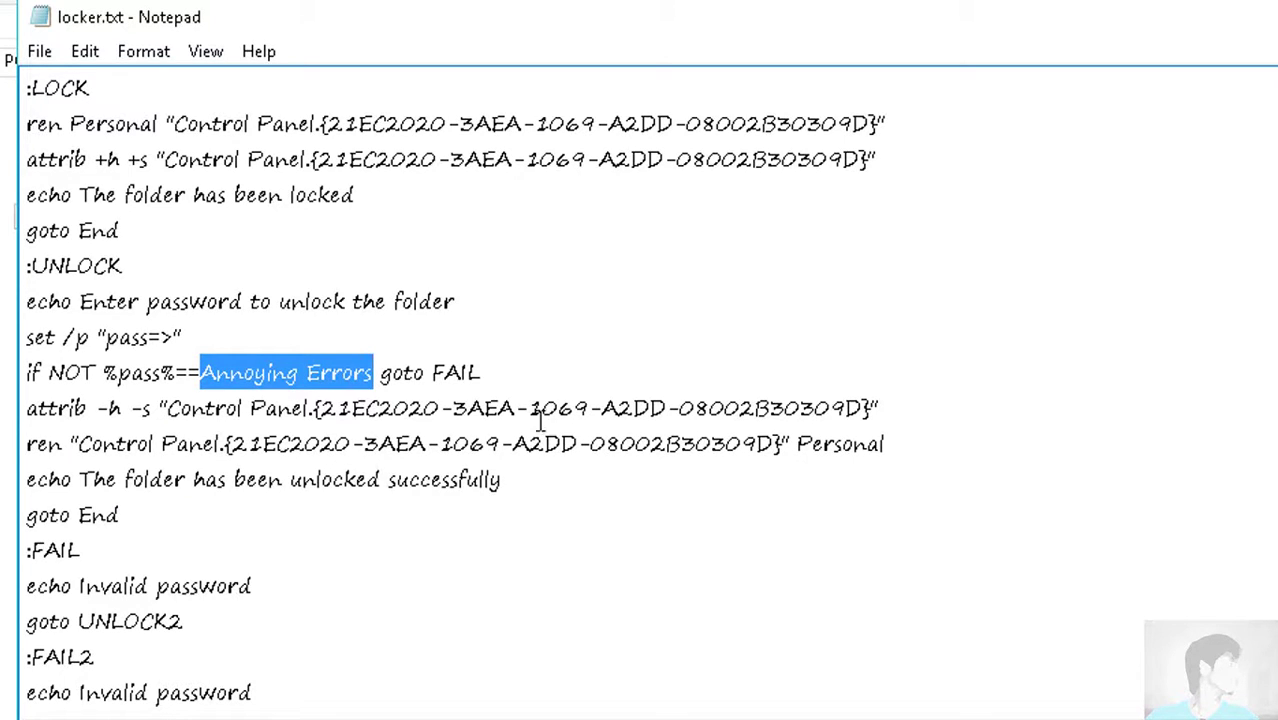
left_click(57, 53)
mouse_move(90, 53)
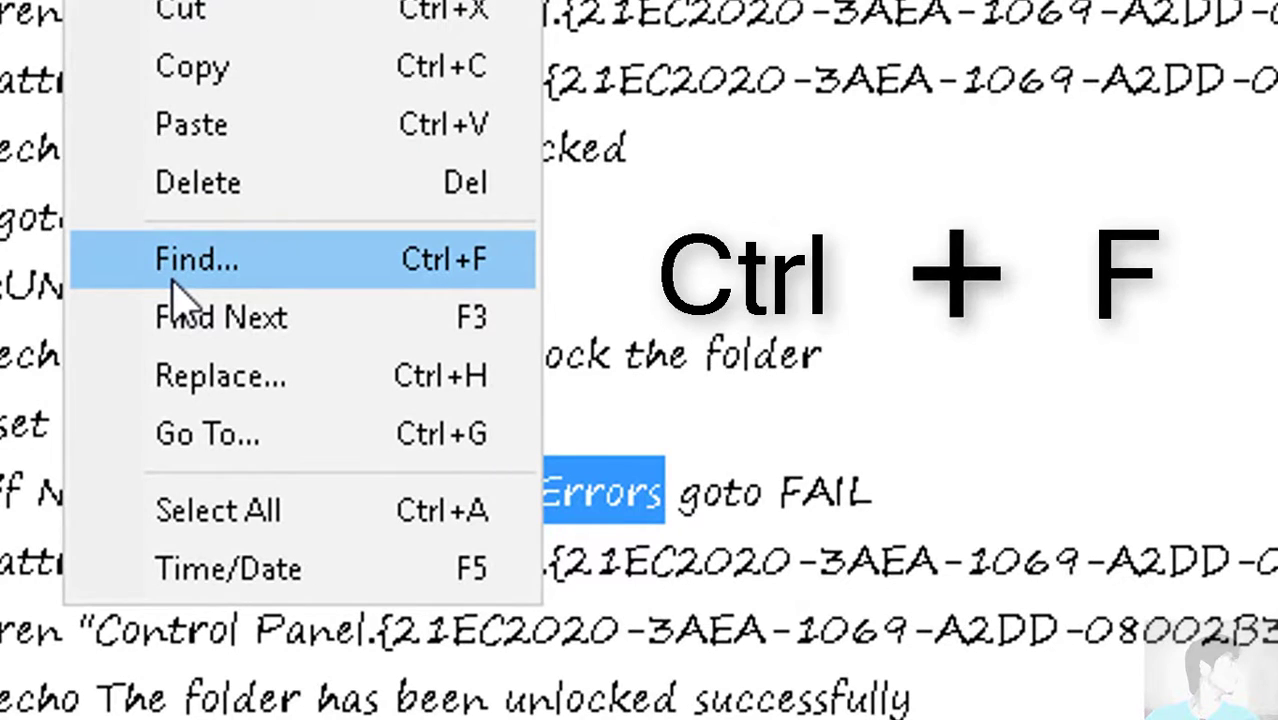
left_click(850, 390)
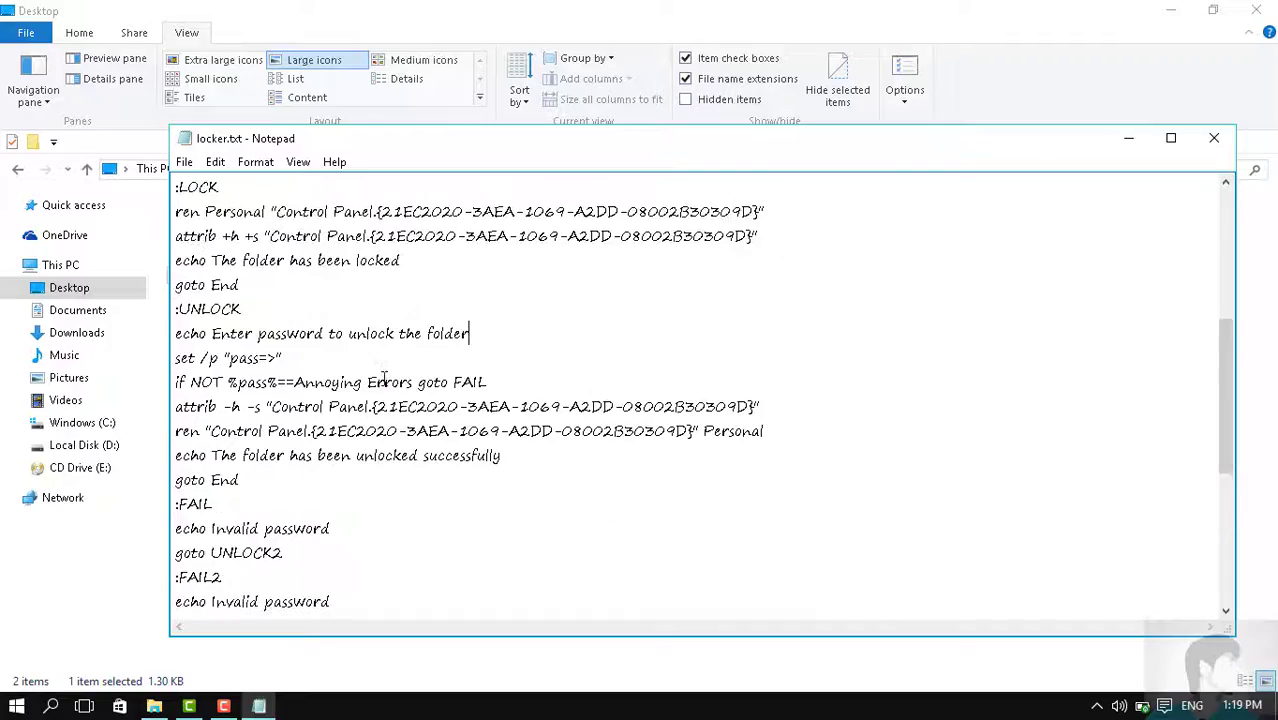
left_click_drag(412, 382, 295, 383)
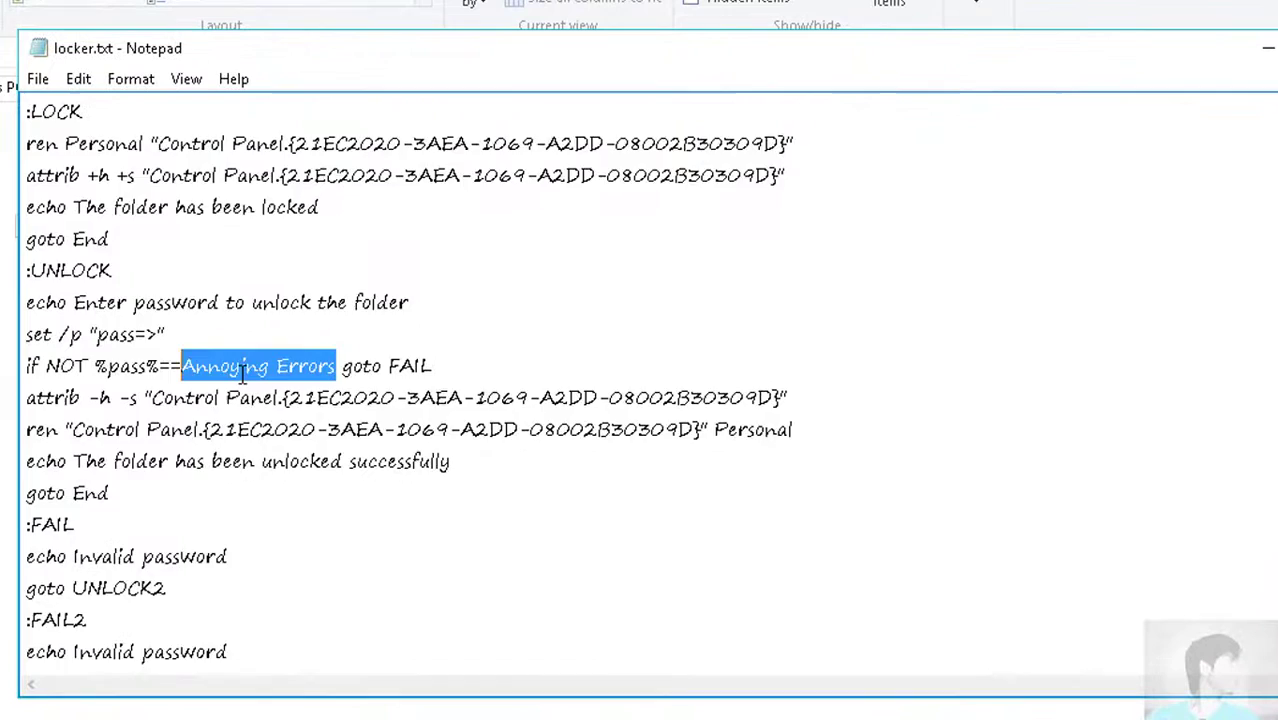
scroll(242, 372, "down", 3)
left_click_drag(326, 622, 170, 622)
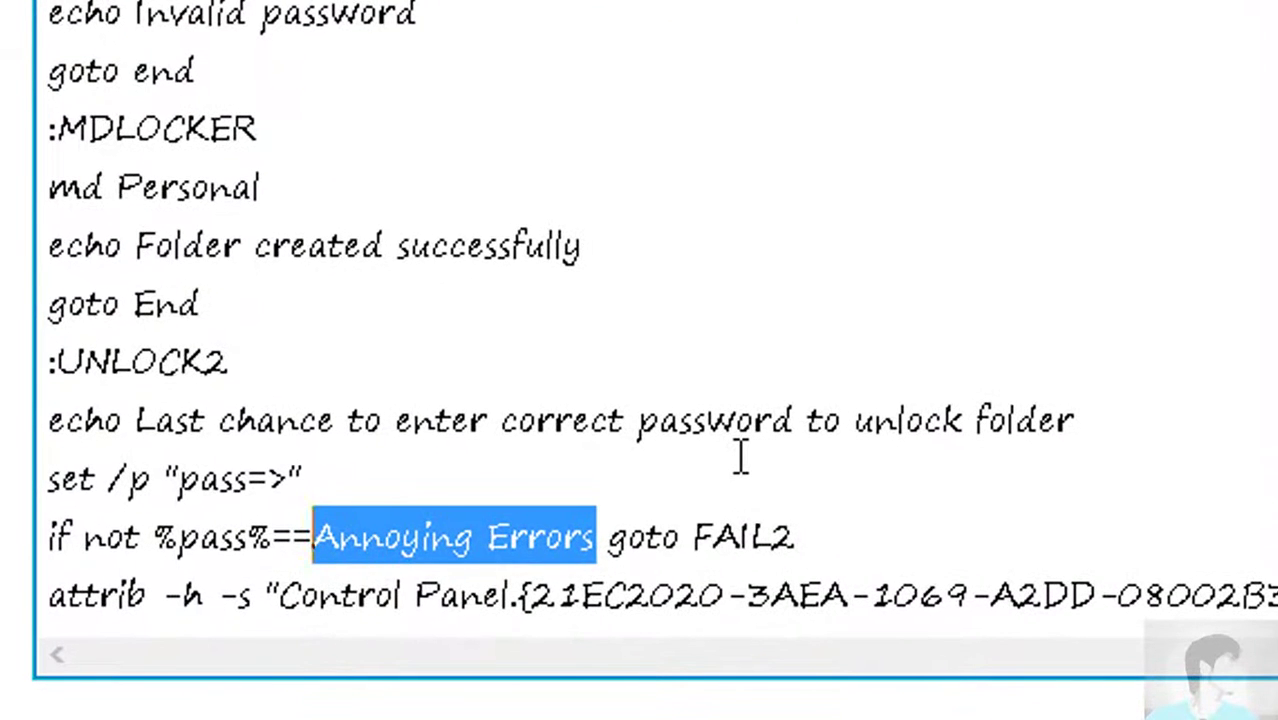
key("BackSpace")
type("PassW")
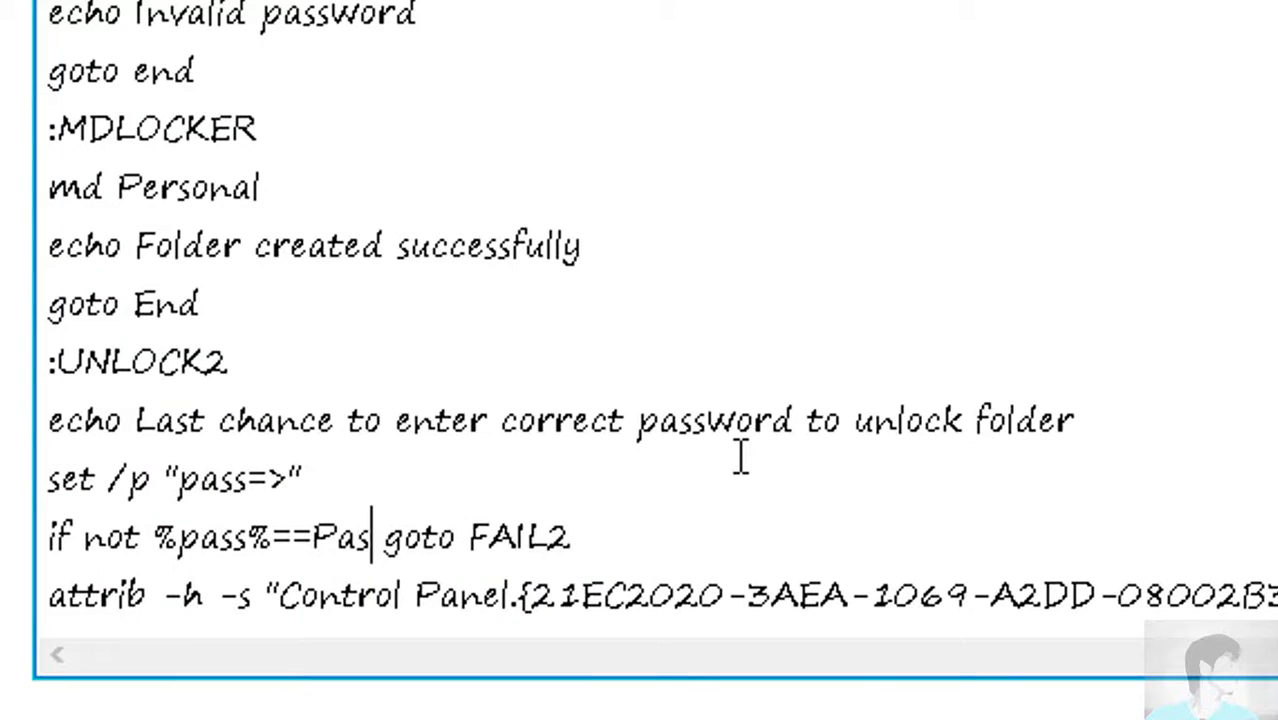
type("ord")
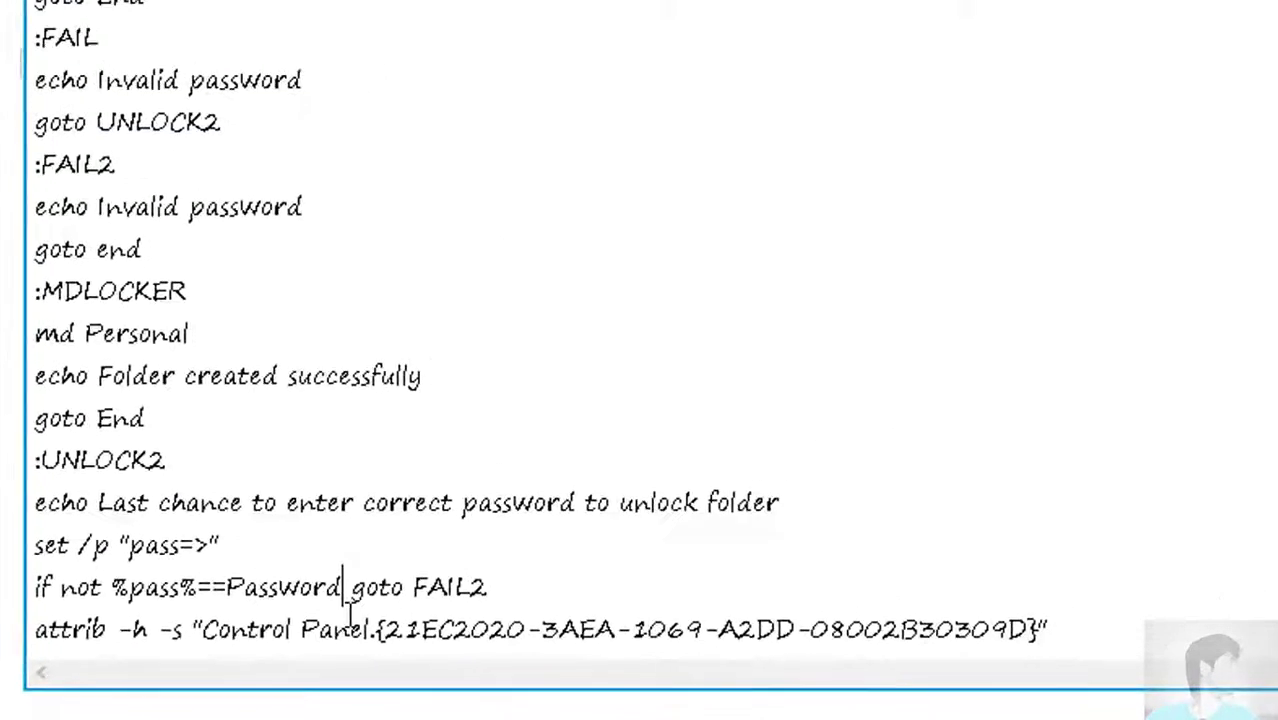
scroll(350, 610, "up", 10)
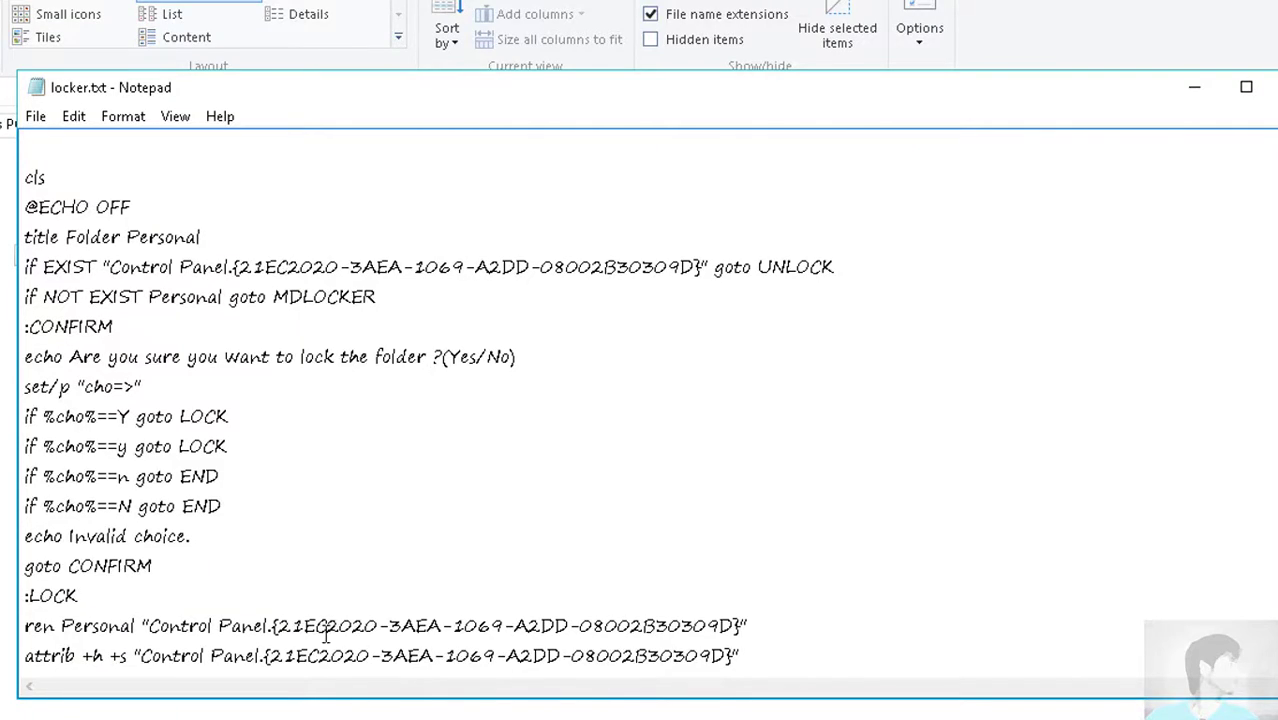
scroll(270, 508, "down", 2)
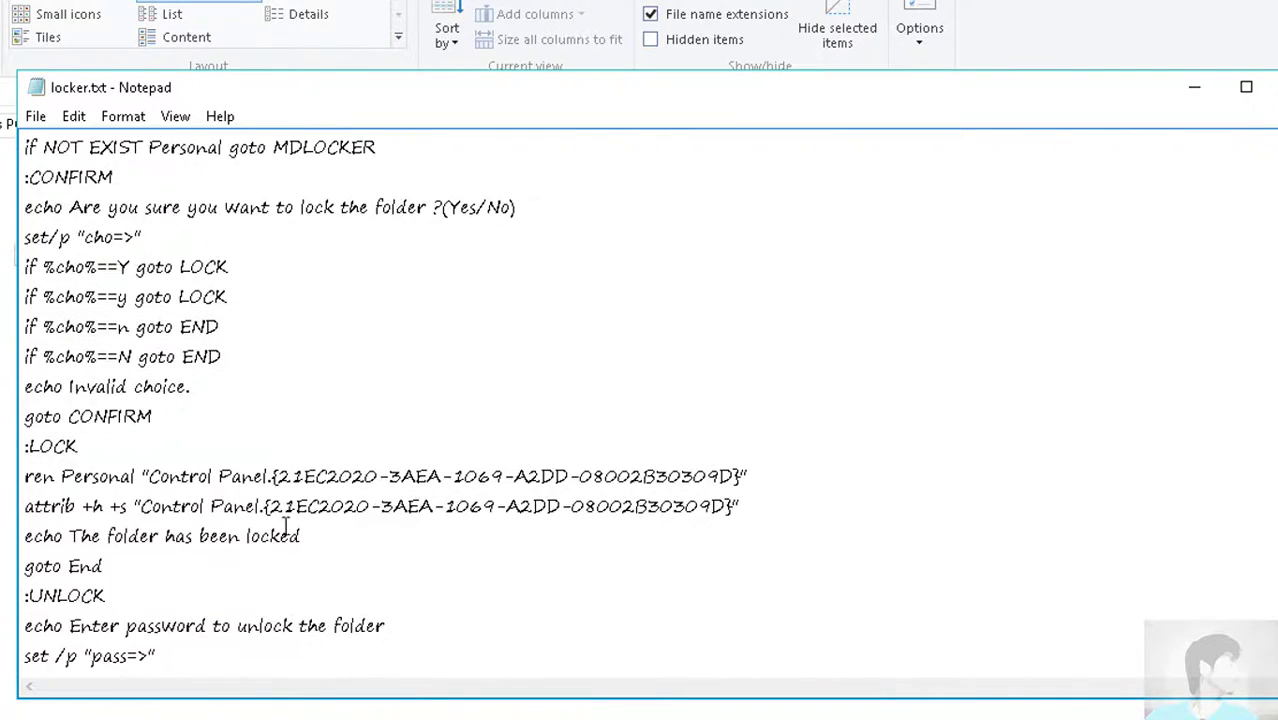
scroll(259, 599, "down", 2)
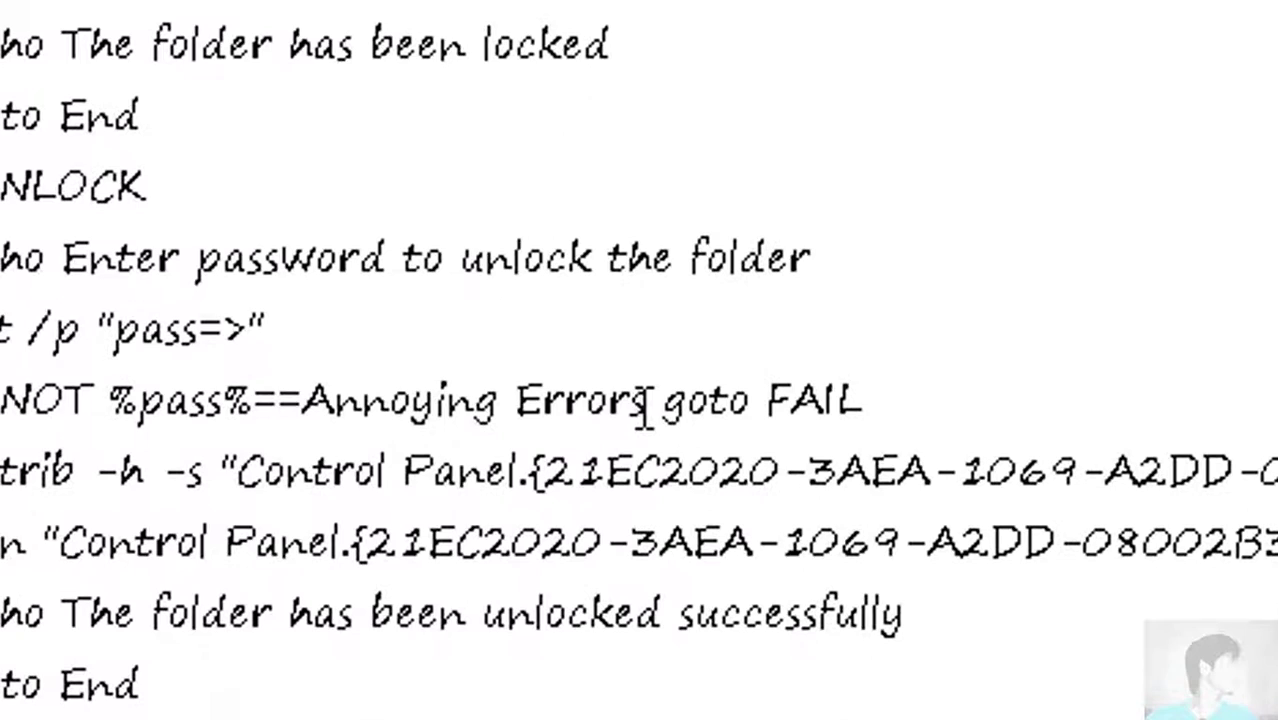
Set the other %pass%== check to 'Password', then save and close locker.txt
left_click_drag(648, 400, 322, 415)
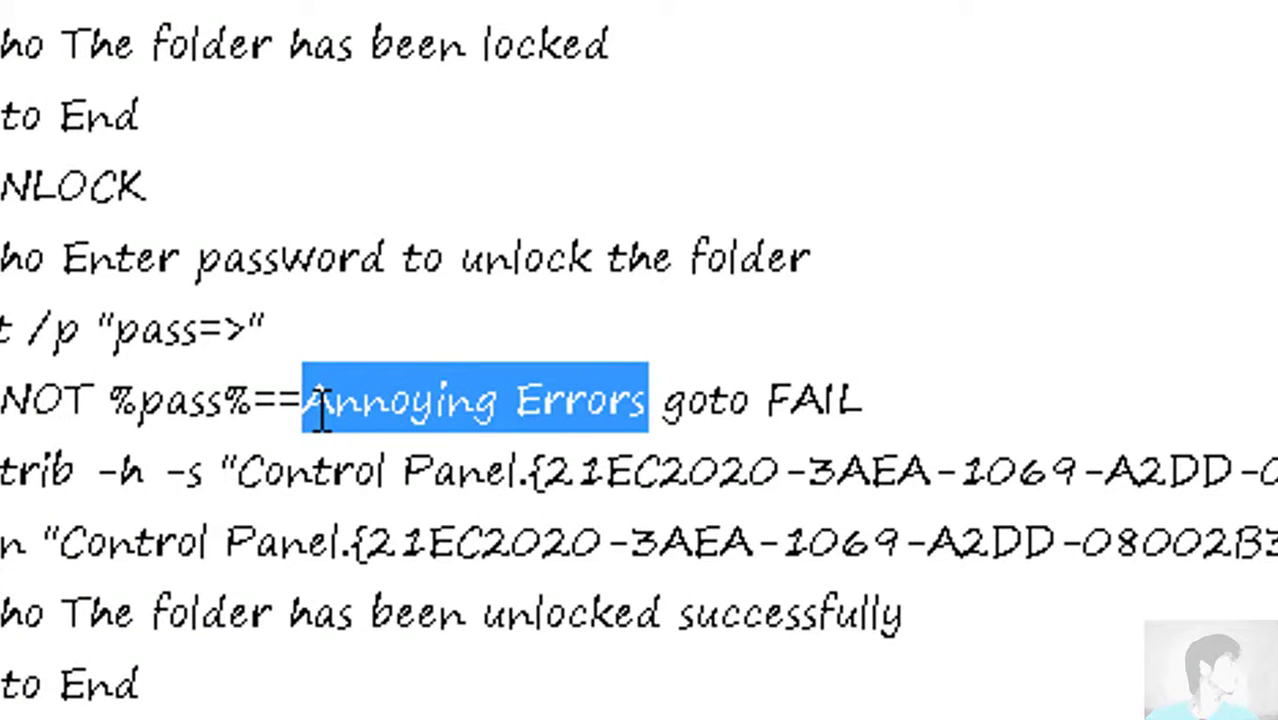
type("Paw")
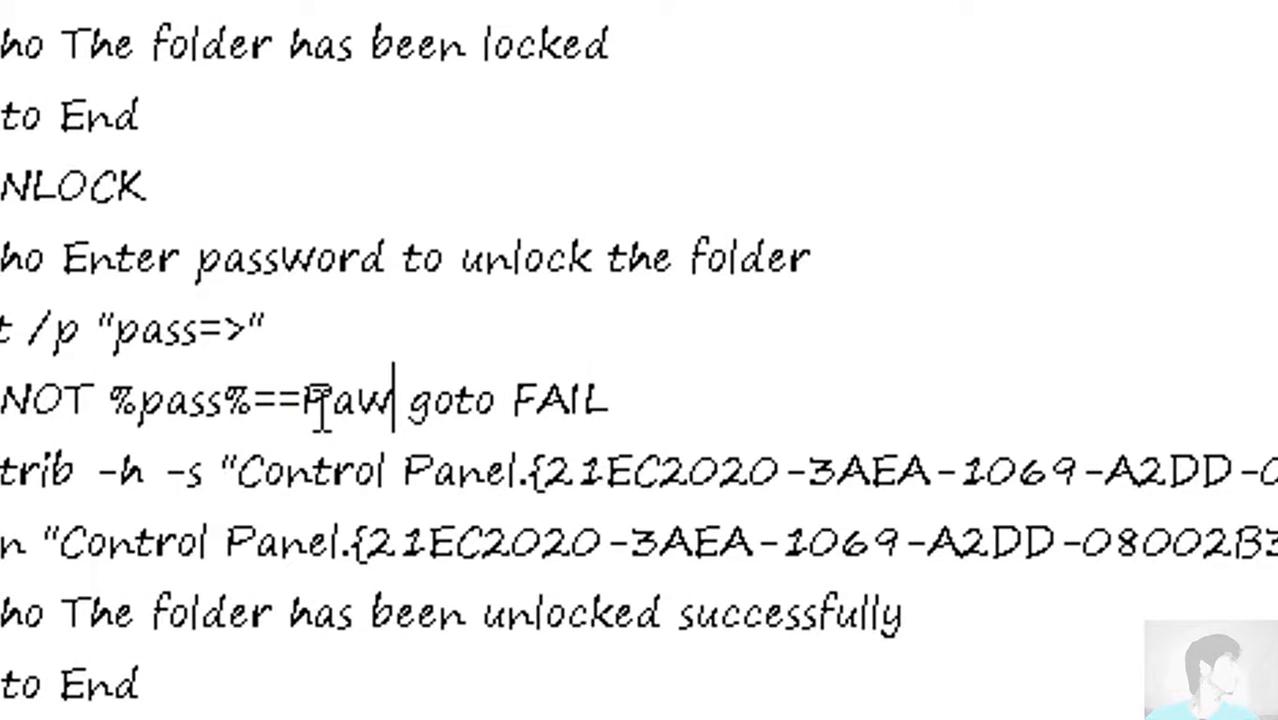
key("BackSpace")
type("ssword")
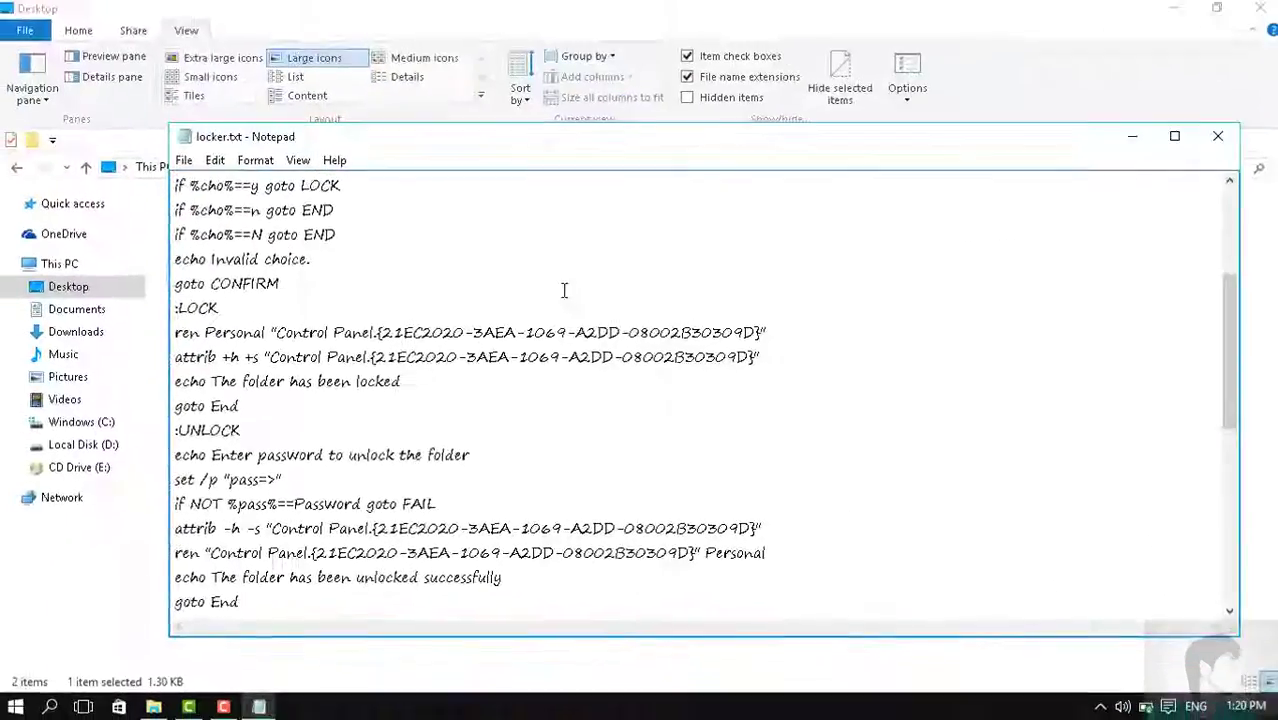
left_click(1200, 167)
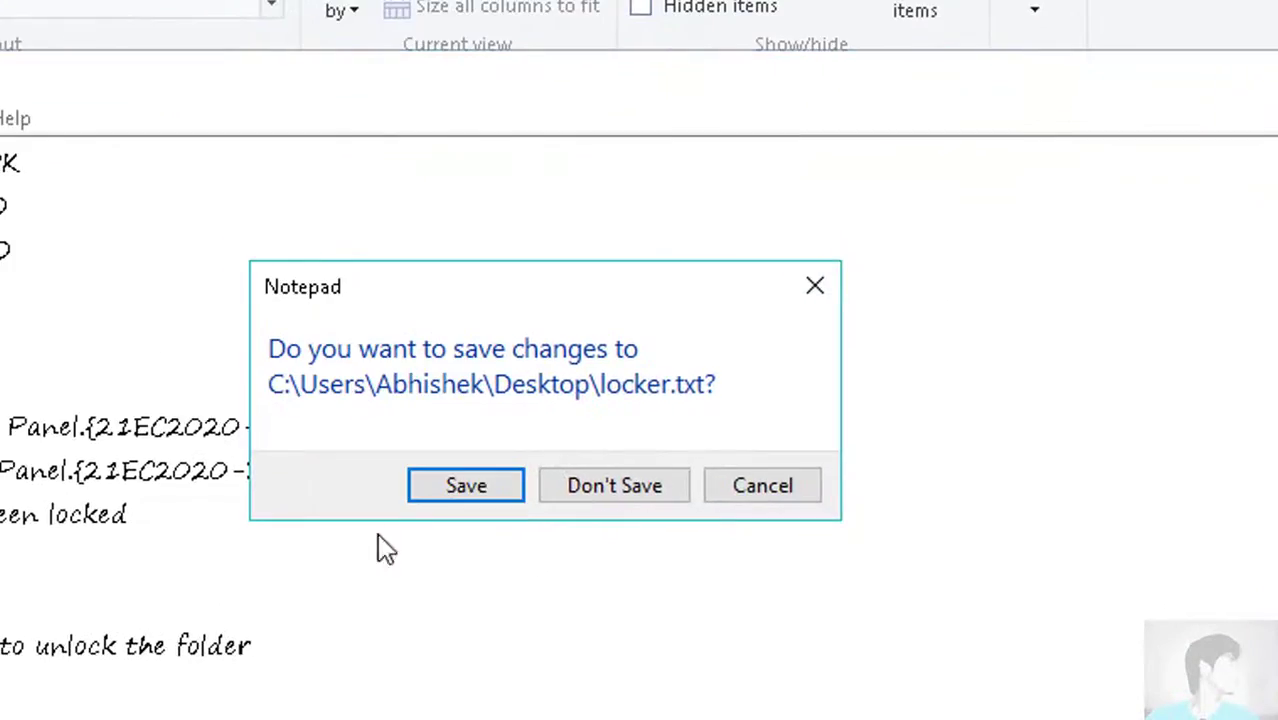
left_click(630, 476)
Rename locker.txt to locker.bat by changing its extension from .txt to .bat
left_click(765, 605)
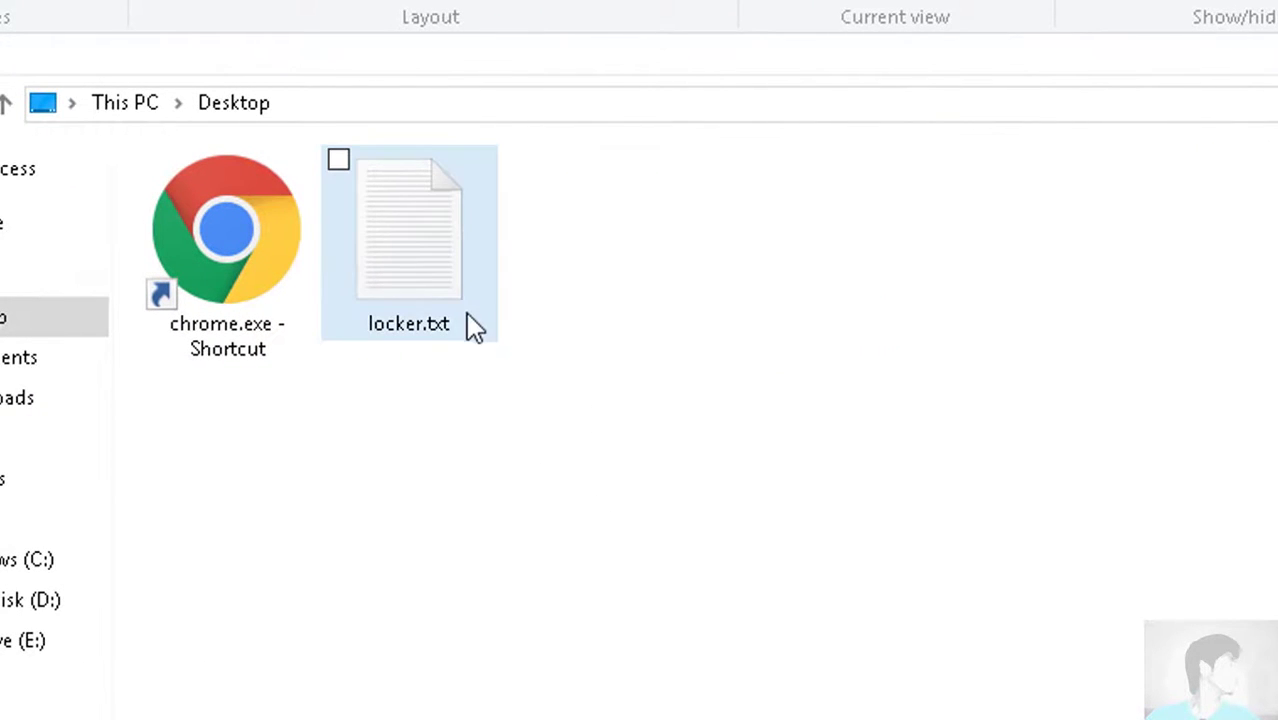
left_click(424, 296)
right_click(424, 296)
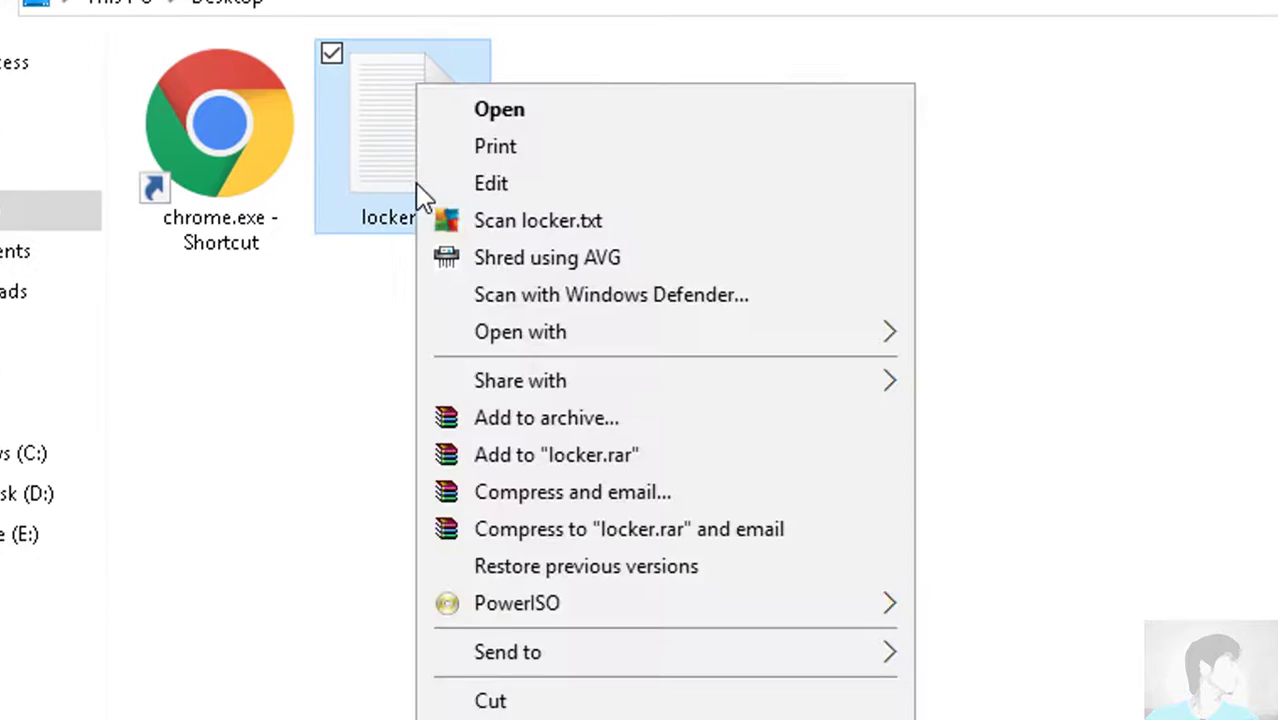
left_click(499, 686)
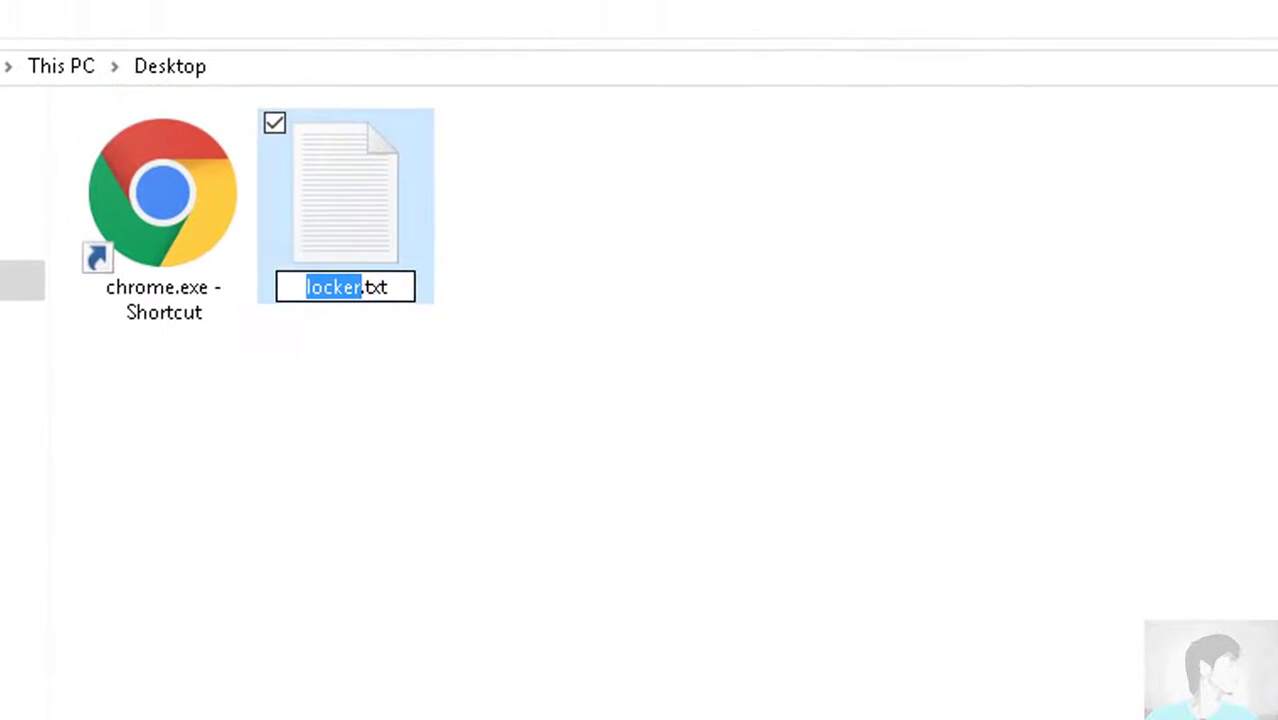
left_click(524, 342)
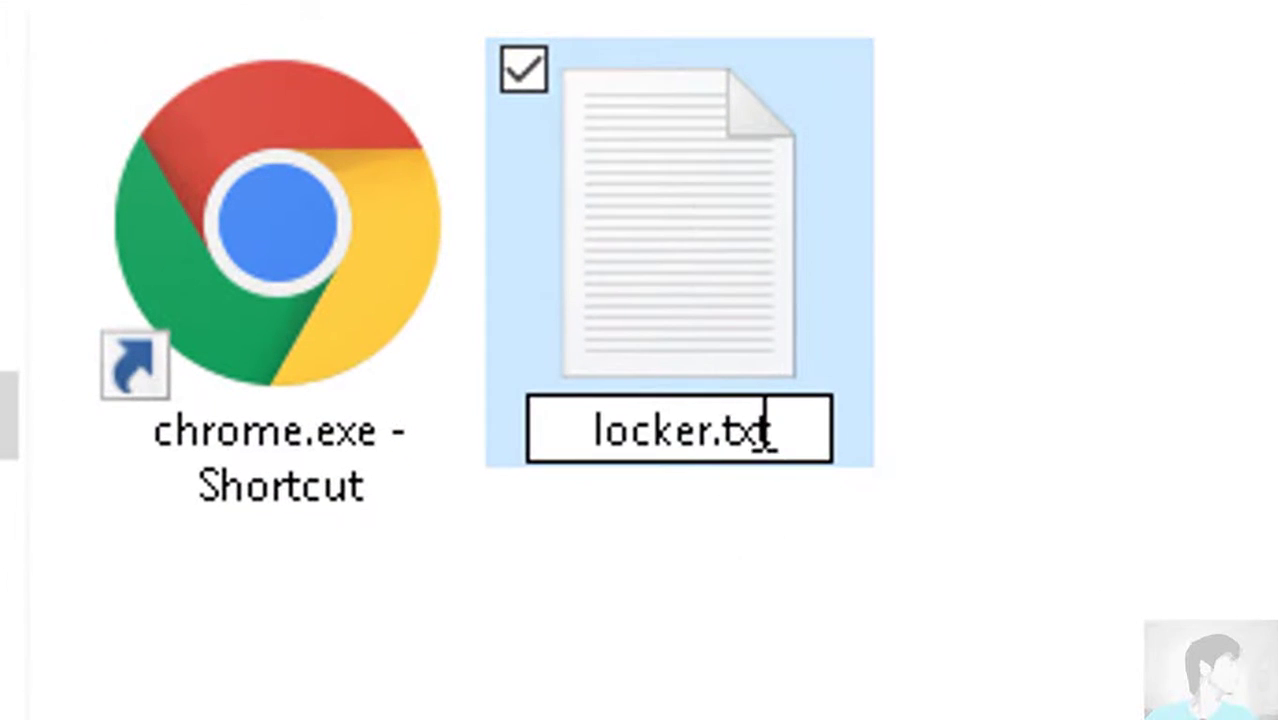
key("BackSpace")
key("BackSpace")
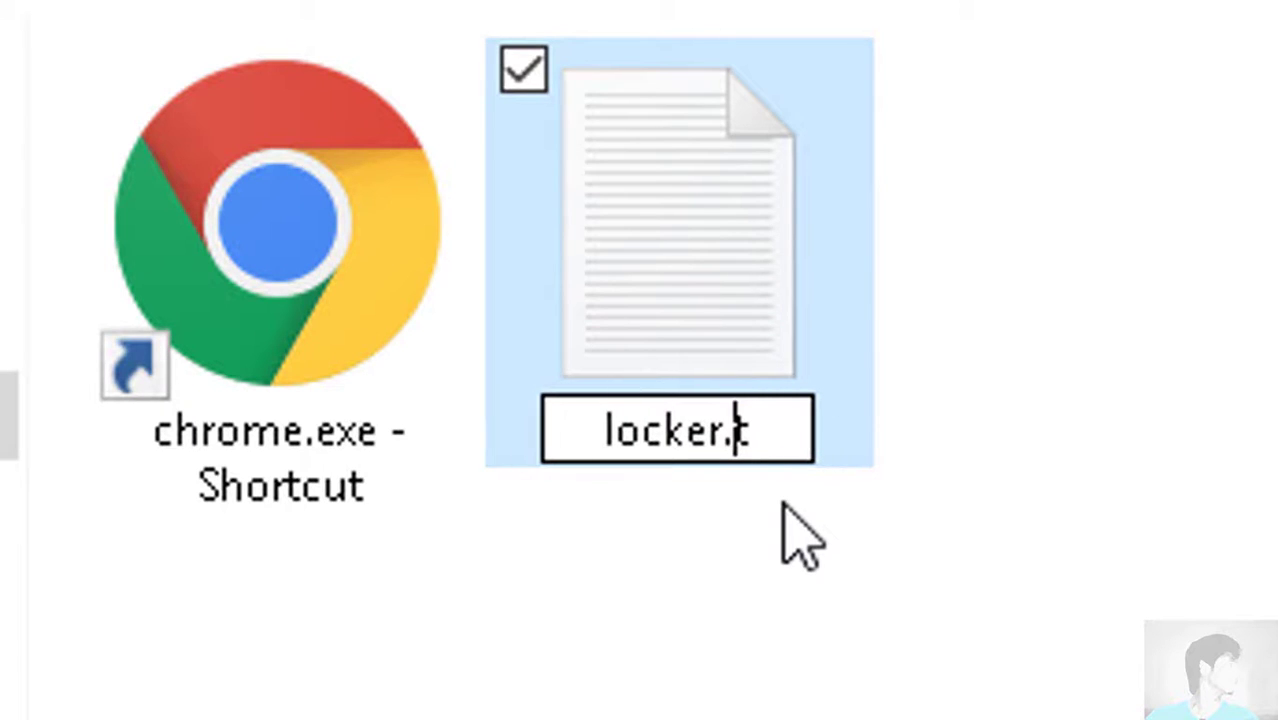
type("bat")
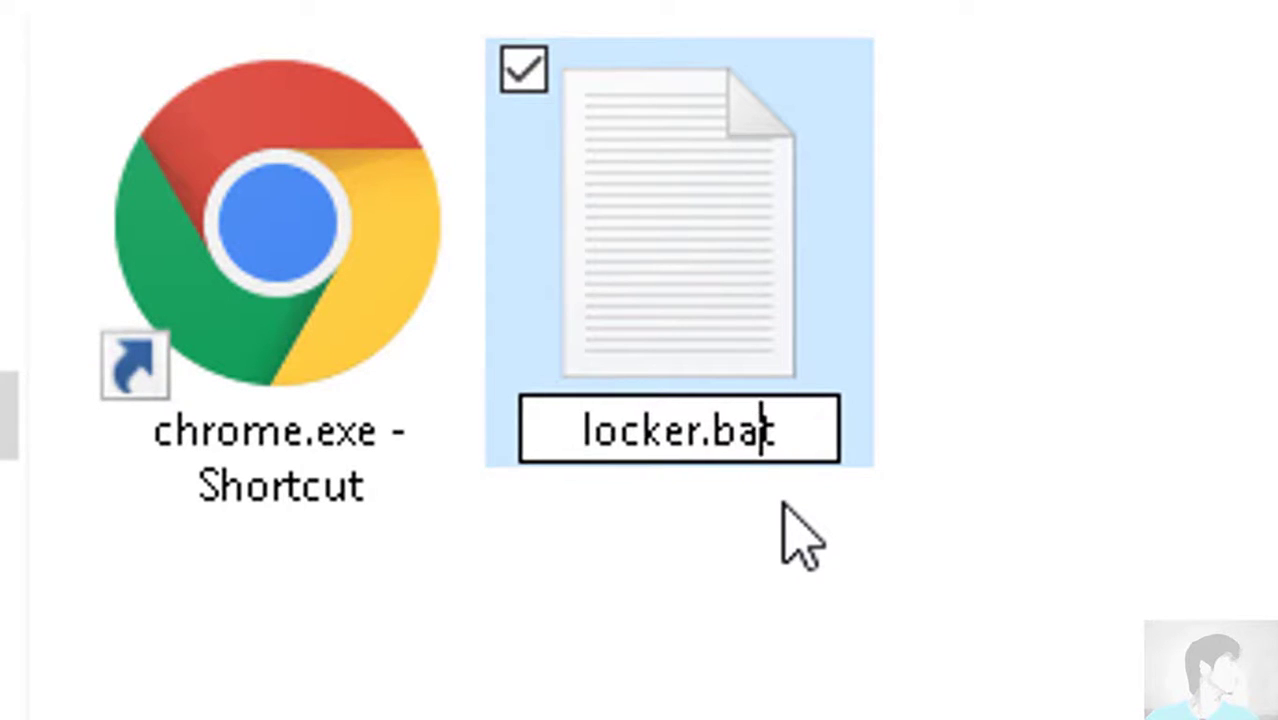
key("Return")
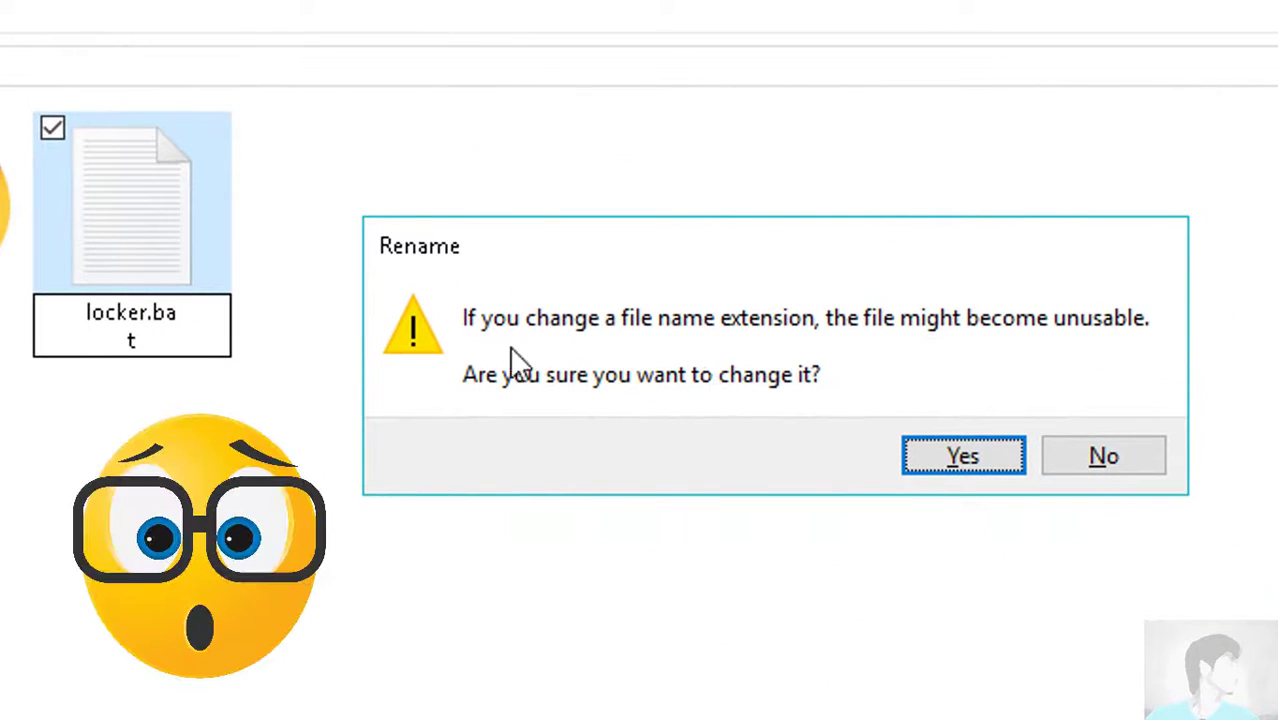
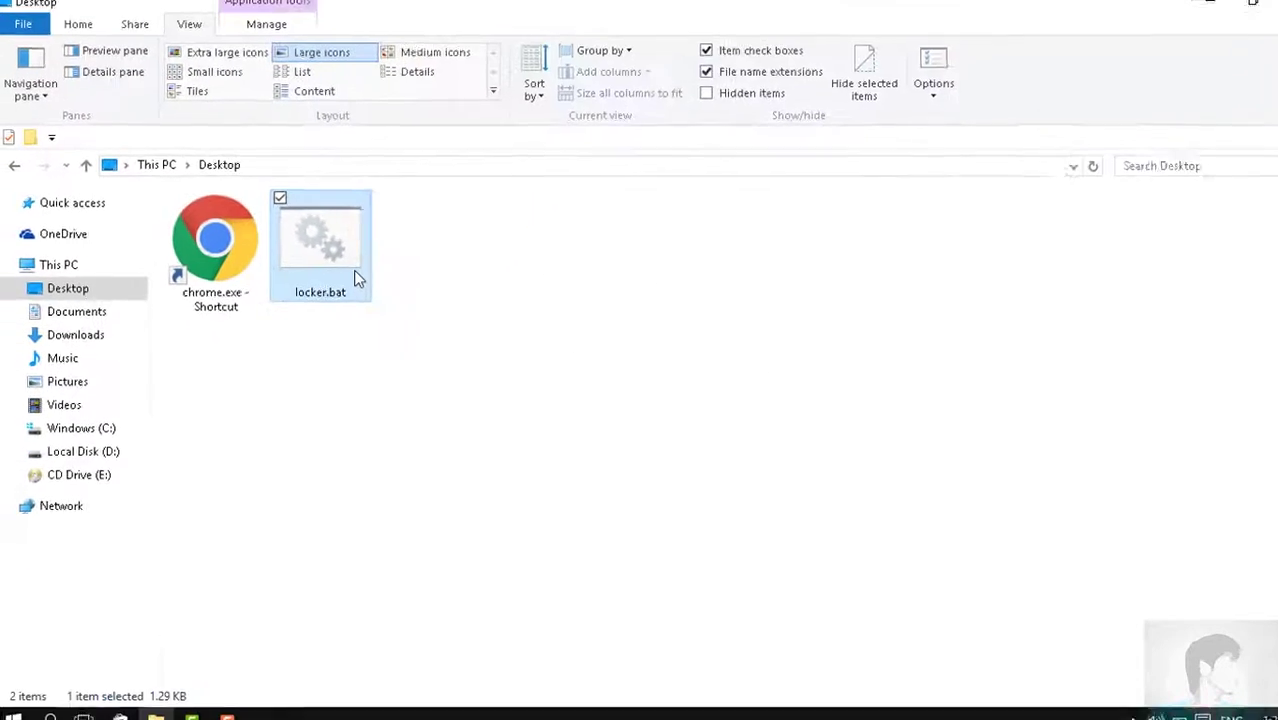
Run locker.bat on the Desktop to generate the Personal folder, then clear the selection
double_click(352, 276)
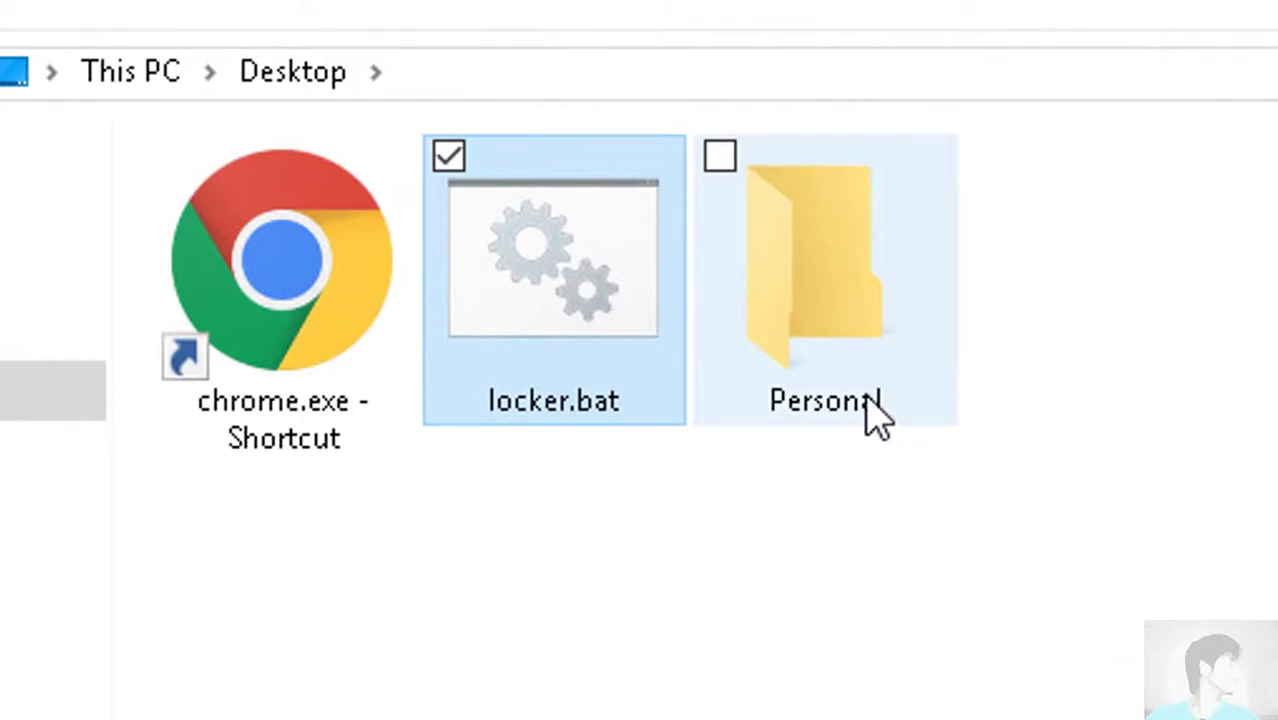
left_click(785, 522)
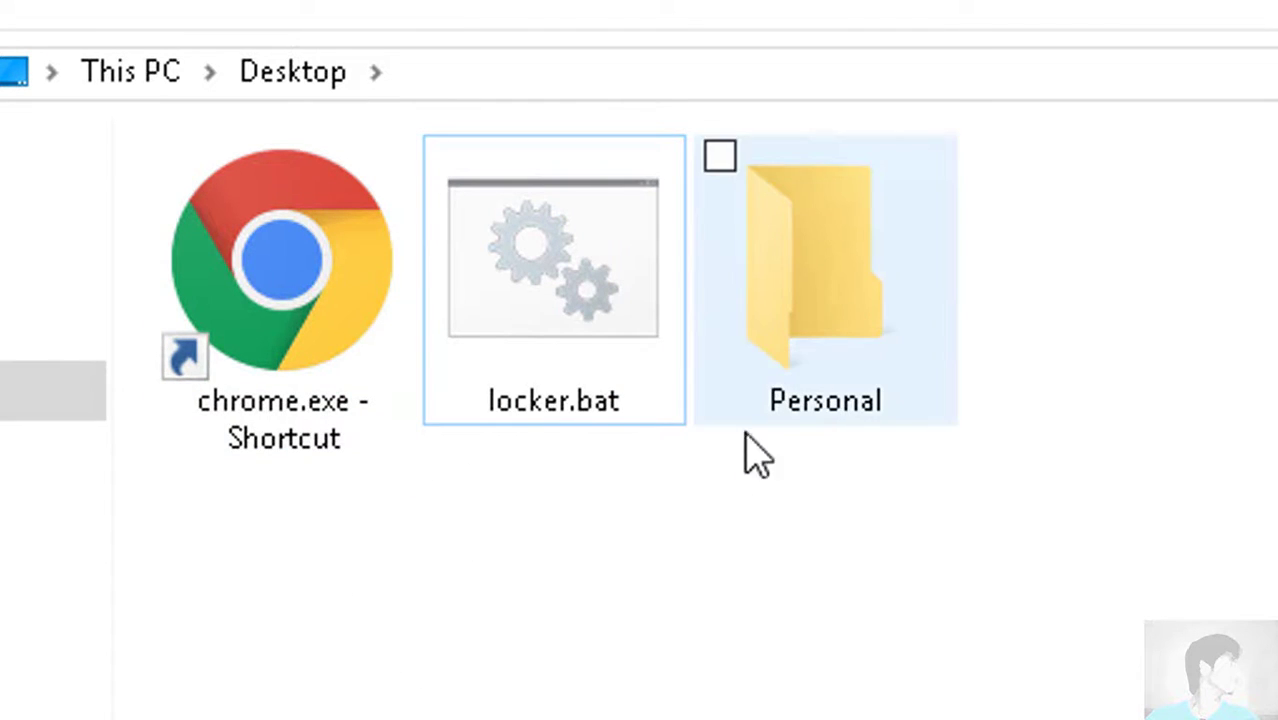
Move the chrome.exe shortcut from the Desktop into the Personal folder
left_click(280, 255)
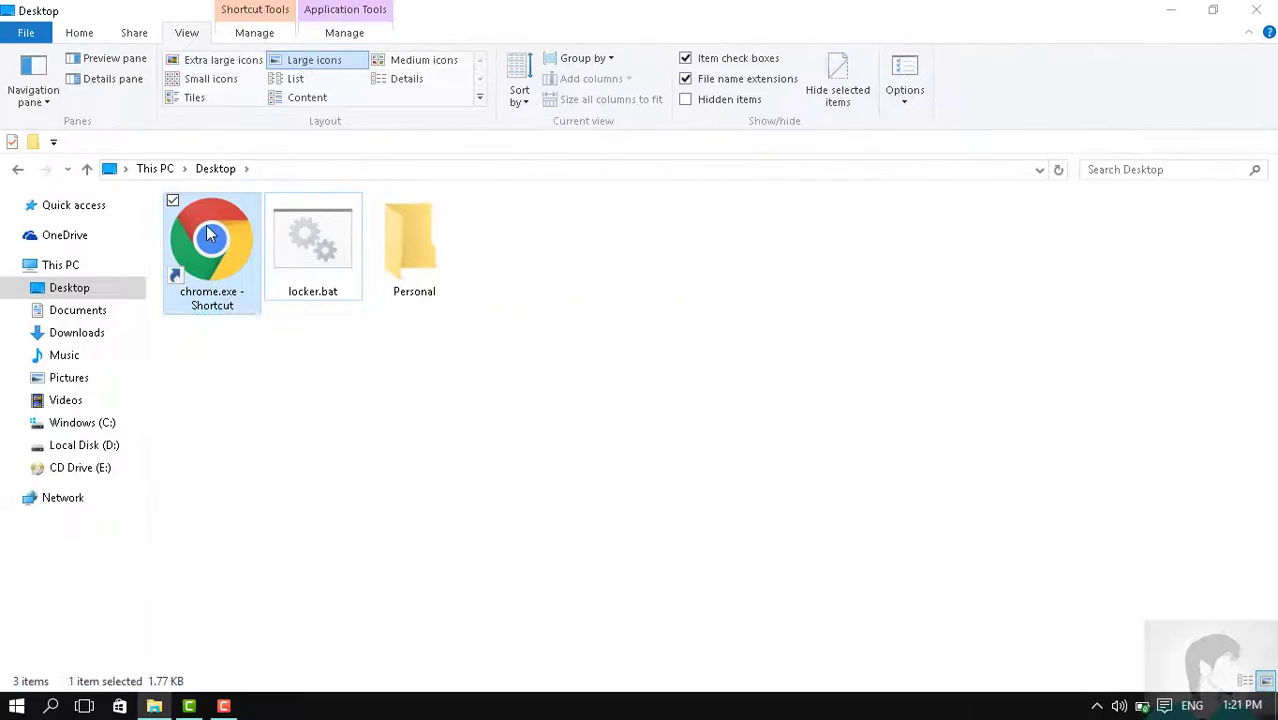
left_click_drag(208, 234, 410, 368)
key("Delete")
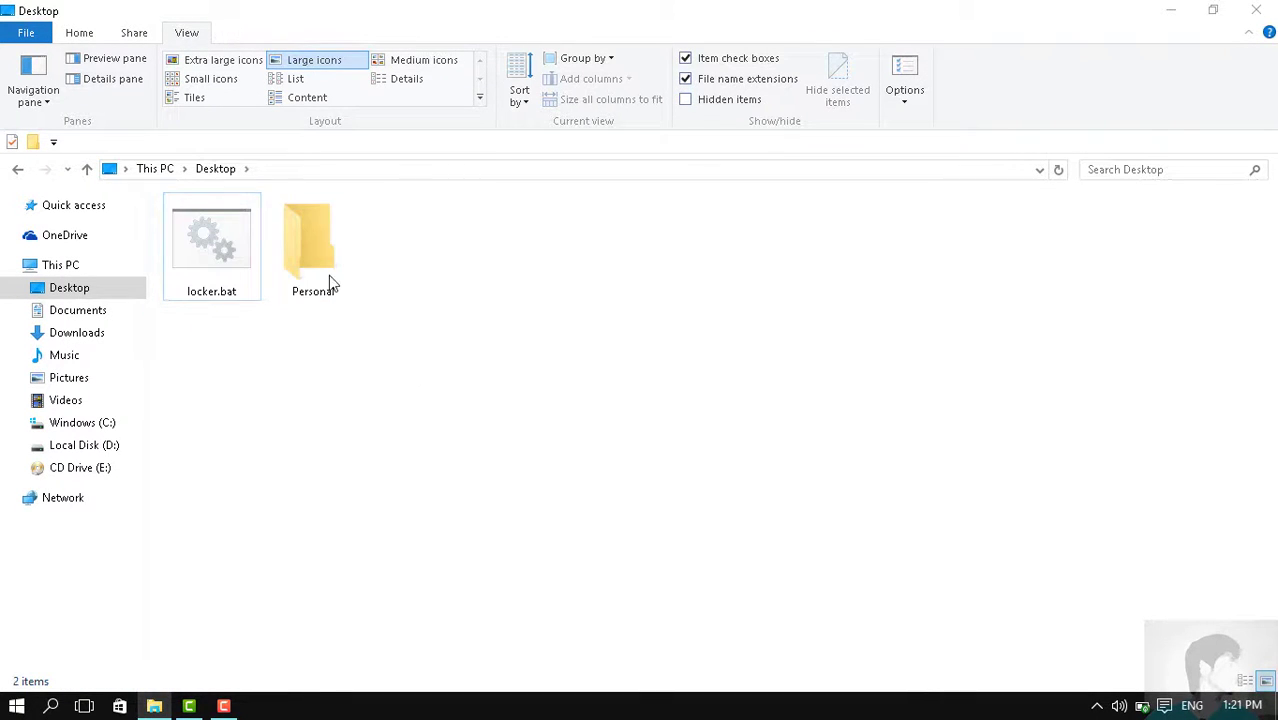
Open Personal to confirm the chrome shortcut is inside, then return to the Desktop
left_click(322, 270)
double_click(322, 268)
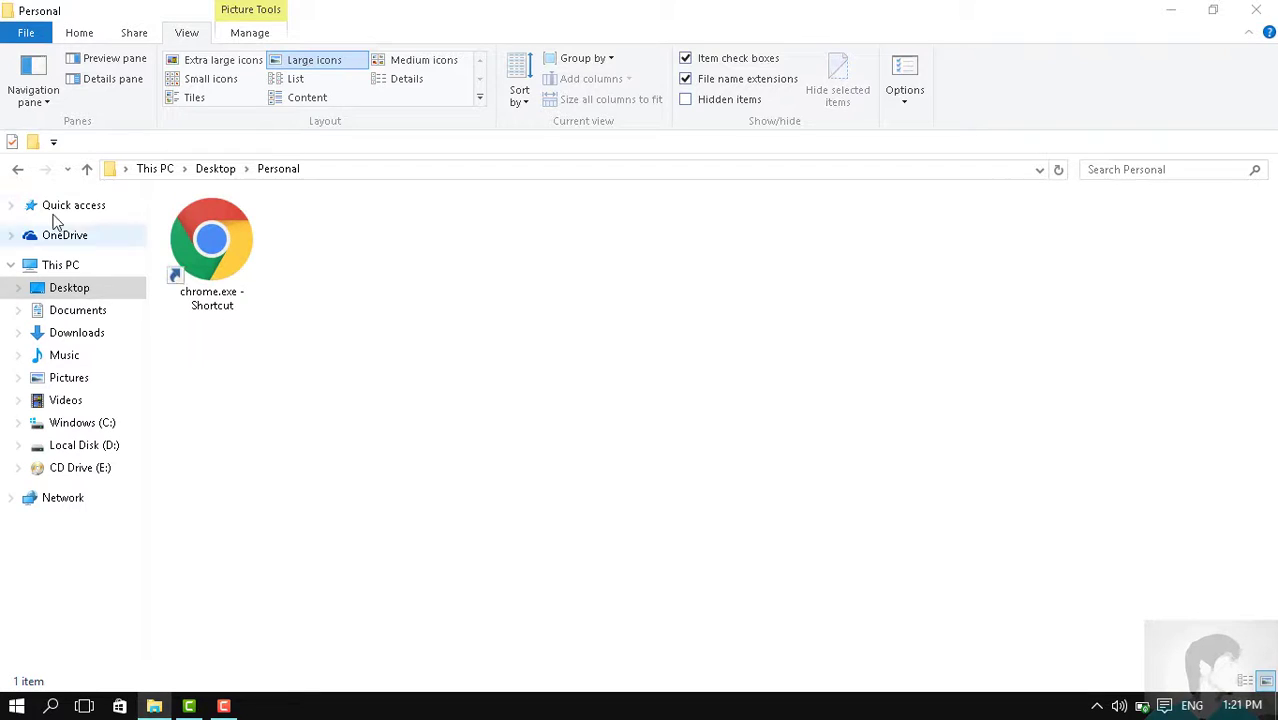
left_click(19, 169)
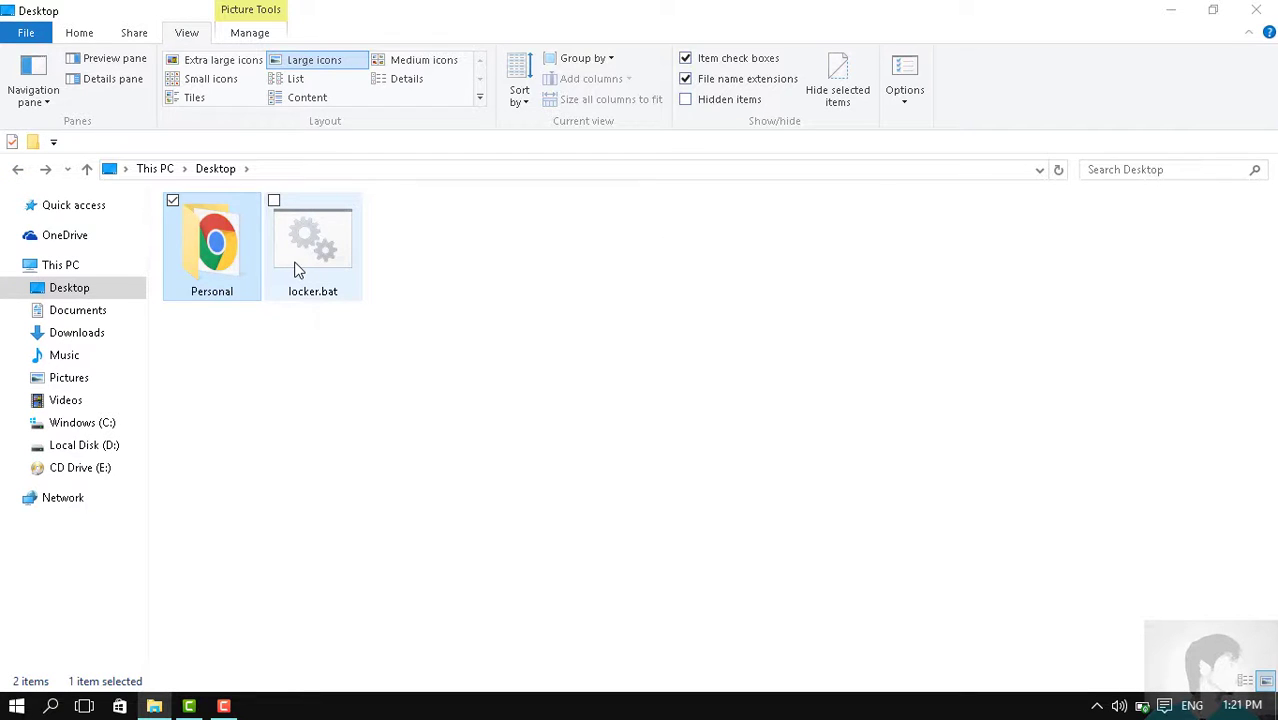
Run locker.bat and answer y at the lock prompt to hide Personal
double_click(322, 272)
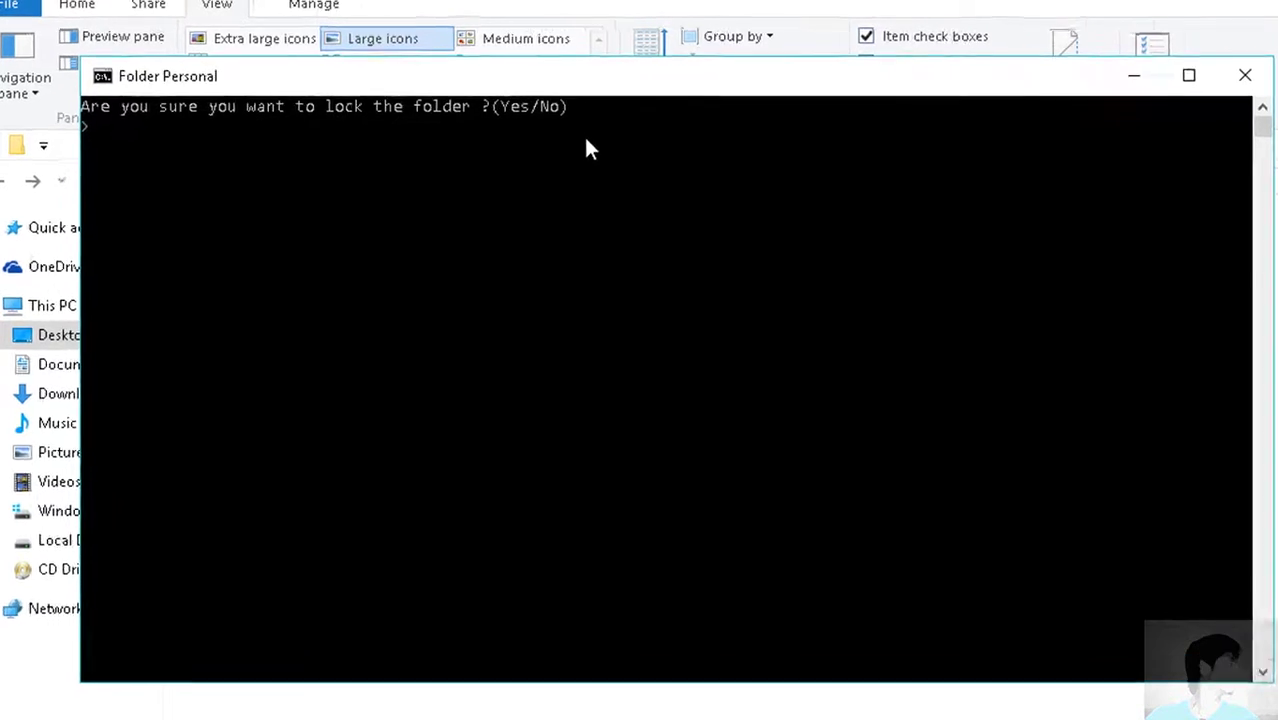
type("y")
key("Return")
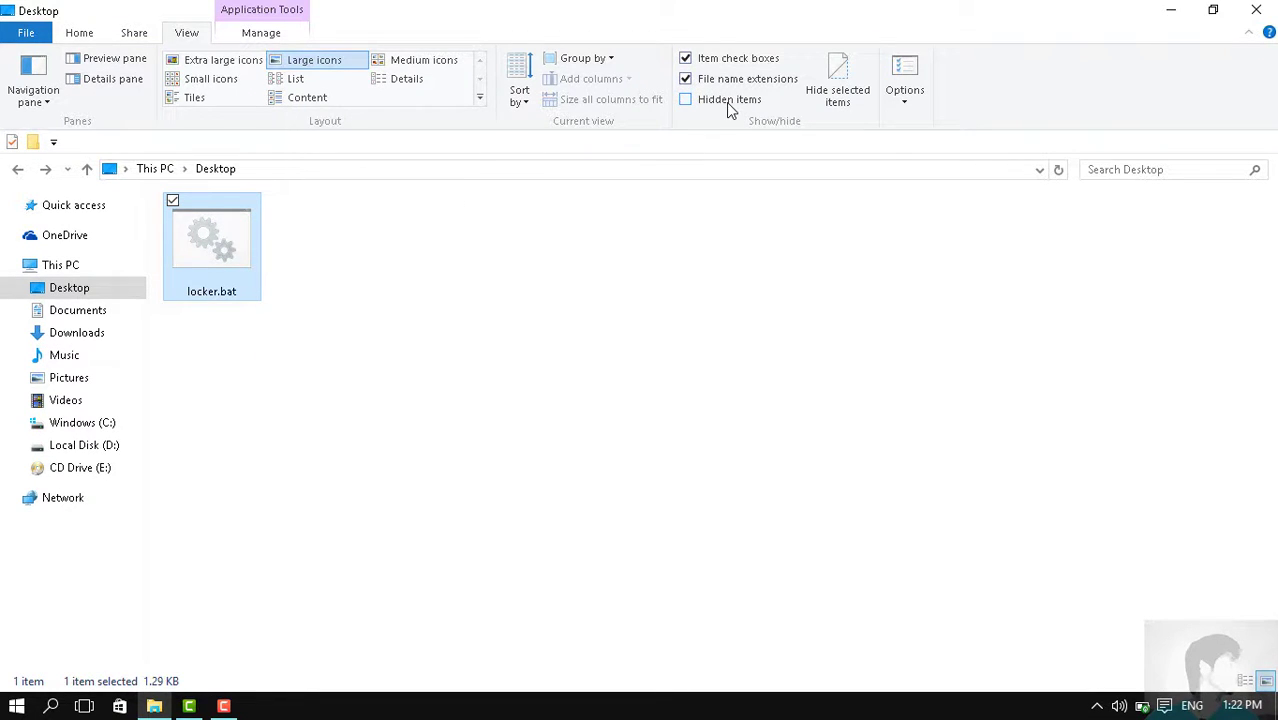
Turn on Hidden items and refresh the Desktop; locked Personal stays invisible
left_click(688, 101)
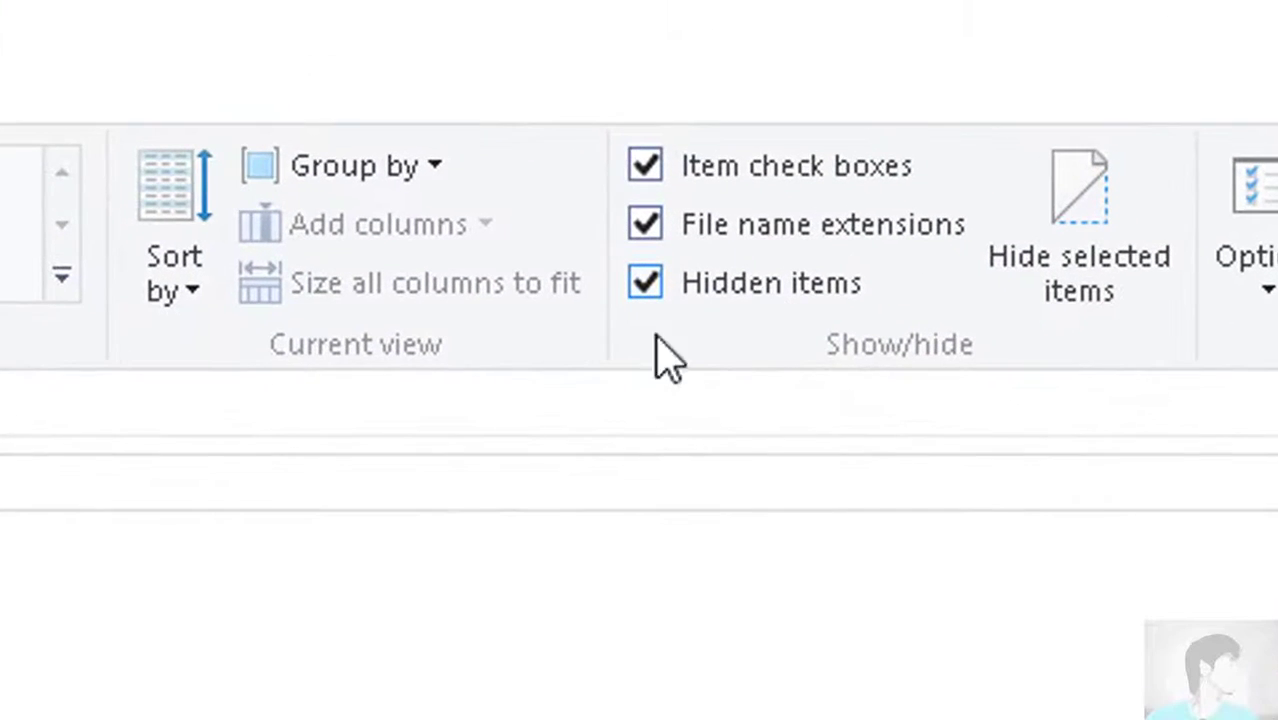
left_click_drag(654, 526, 310, 556)
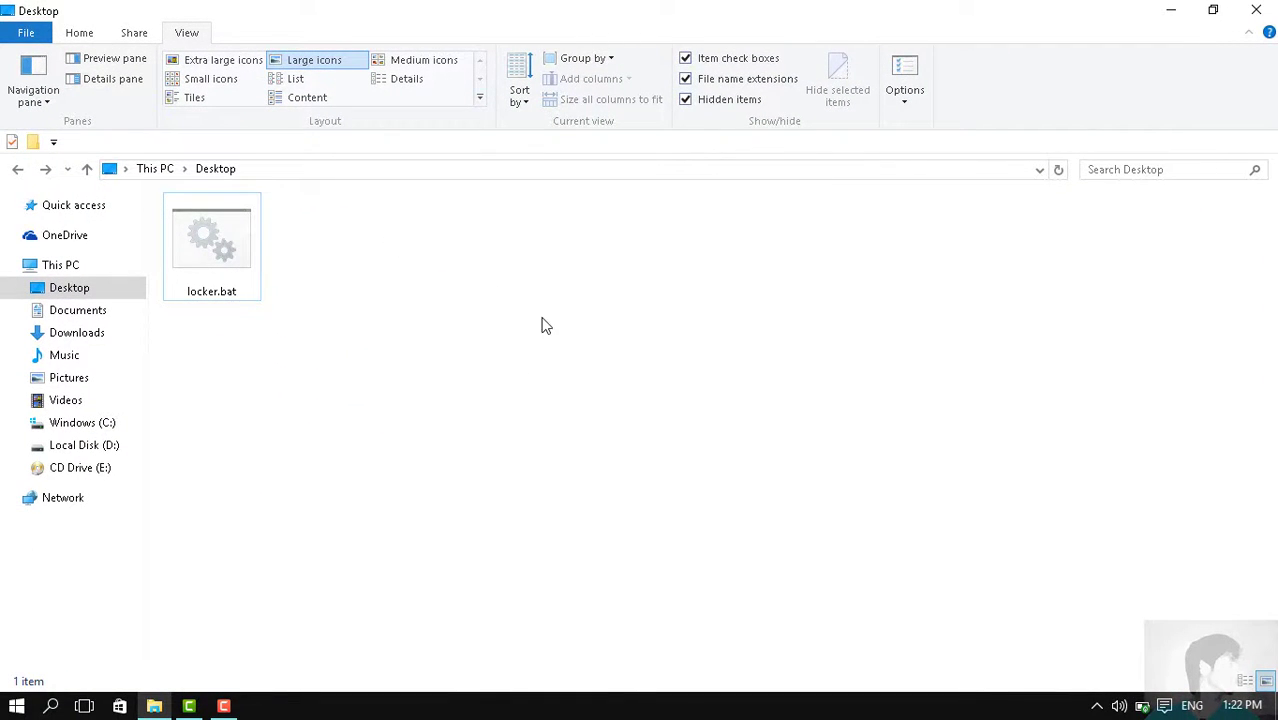
right_click(537, 286)
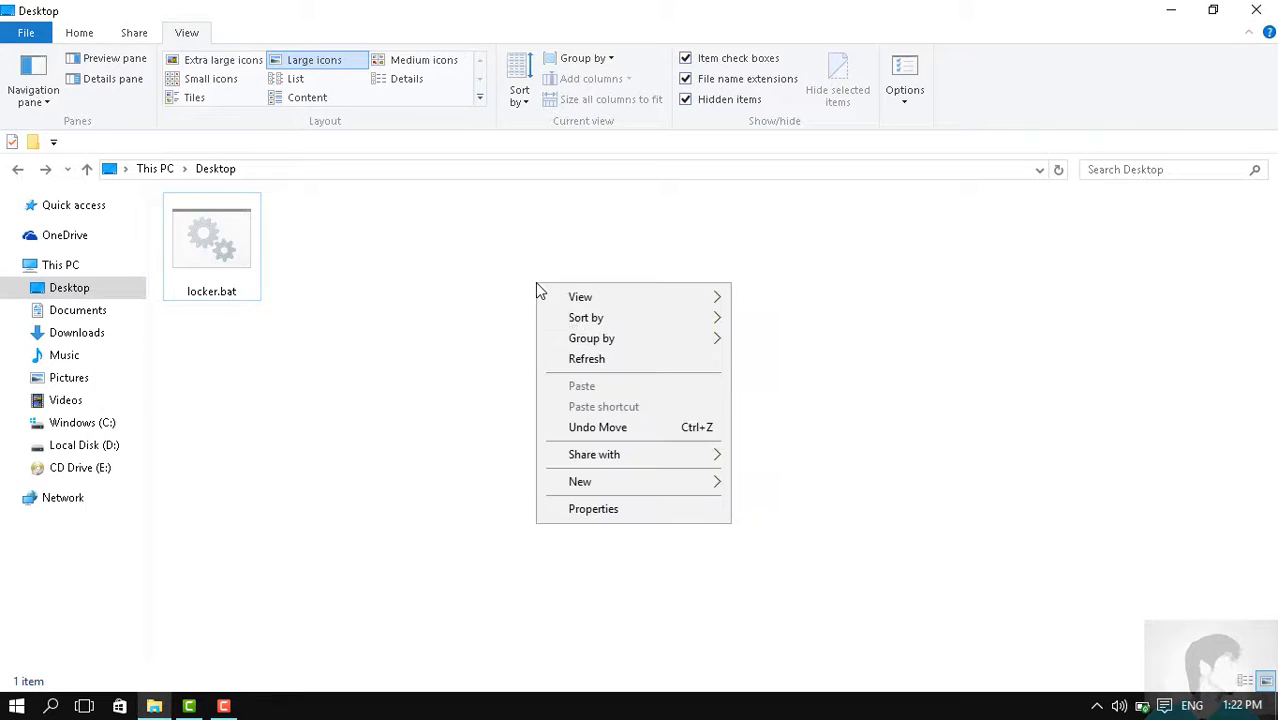
left_click(612, 364)
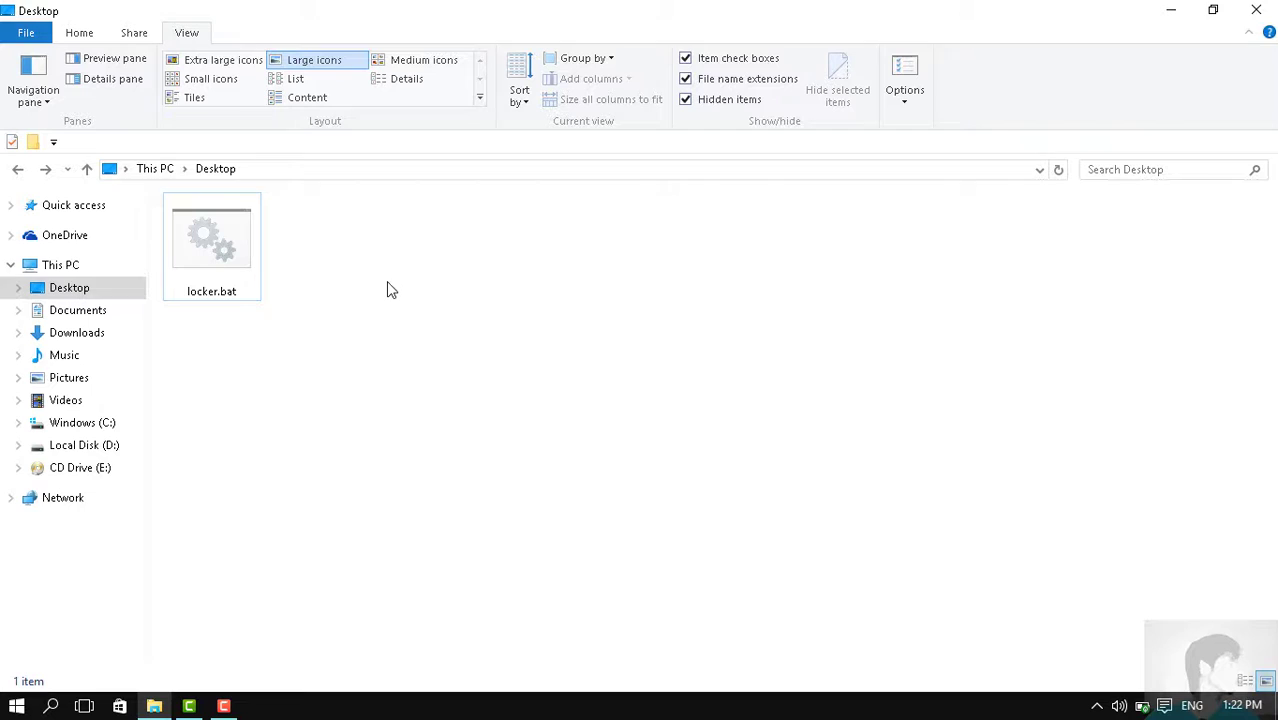
Run locker.bat and enter the folder password so Personal reappears on the Desktop
left_click(254, 253)
double_click(254, 253)
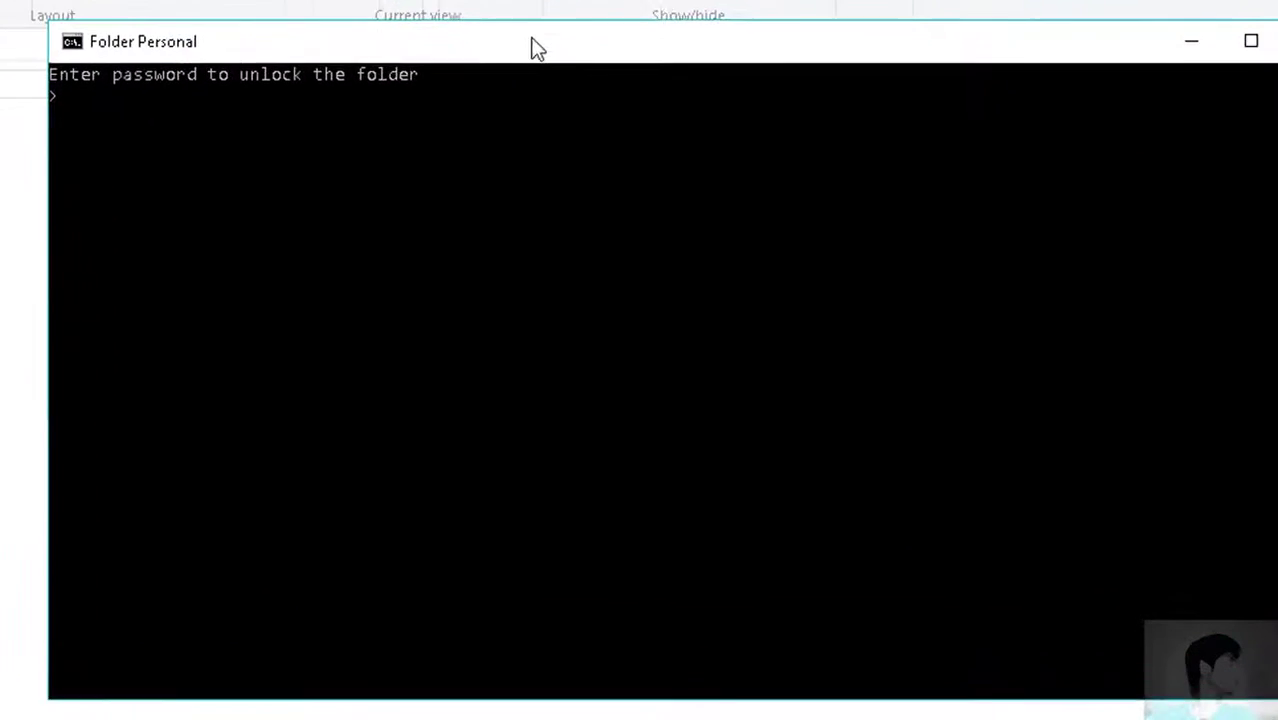
left_click(452, 140)
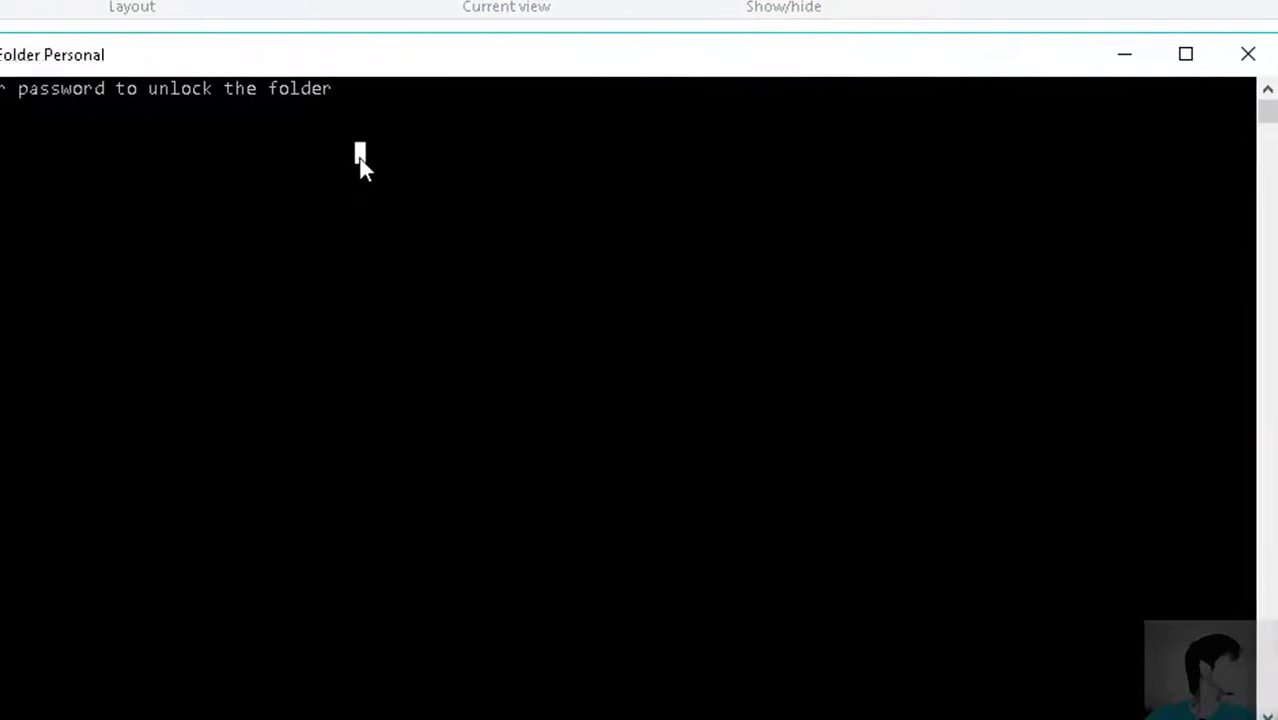
left_click(113, 130)
left_click(74, 114)
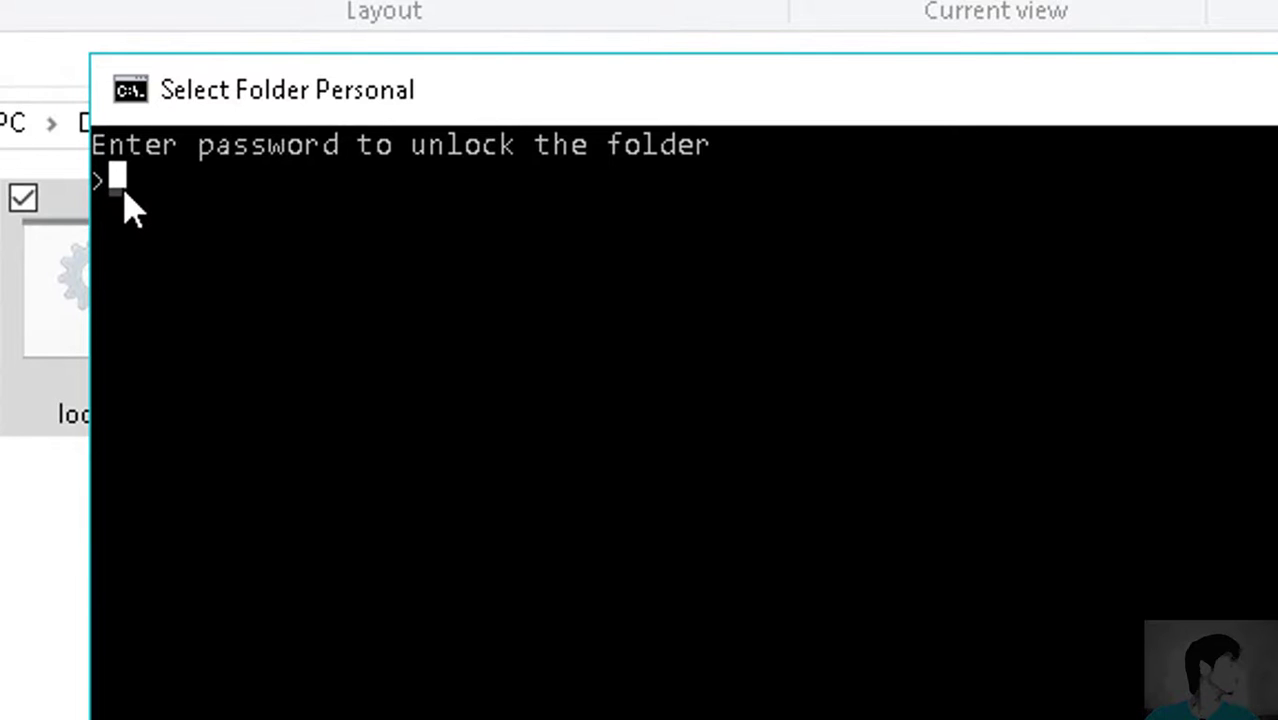
type("Password")
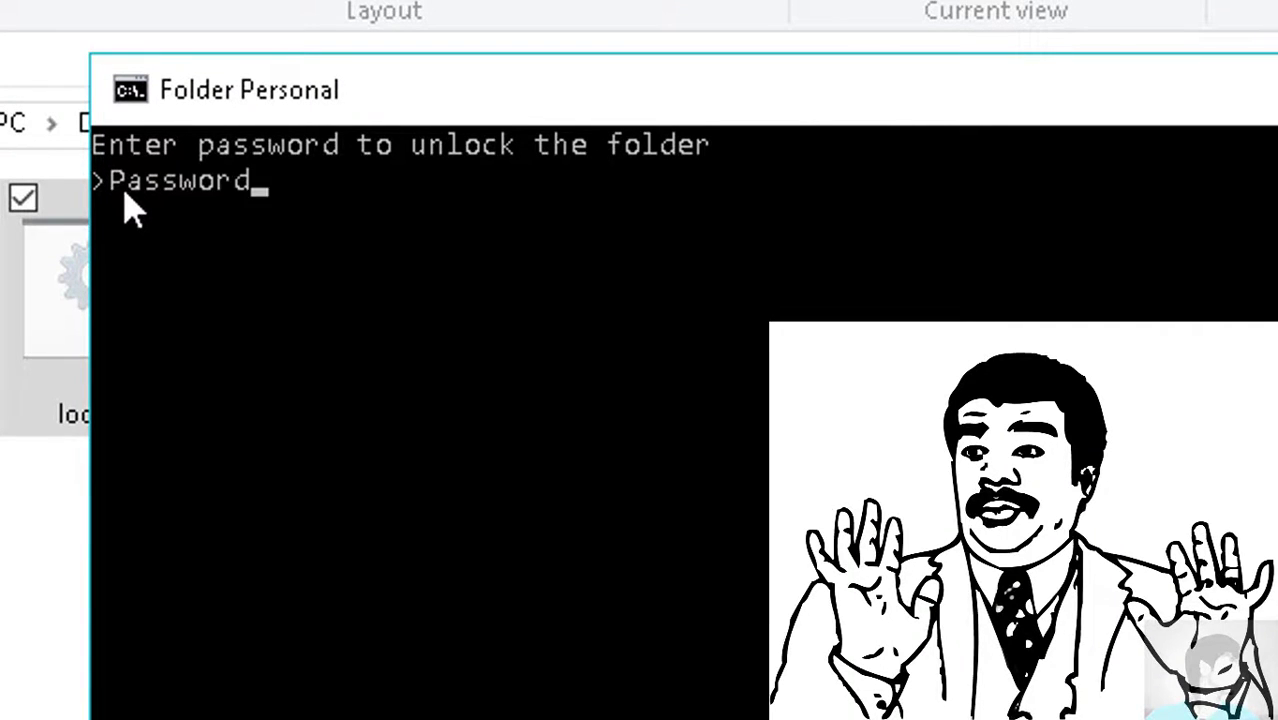
key("Return")
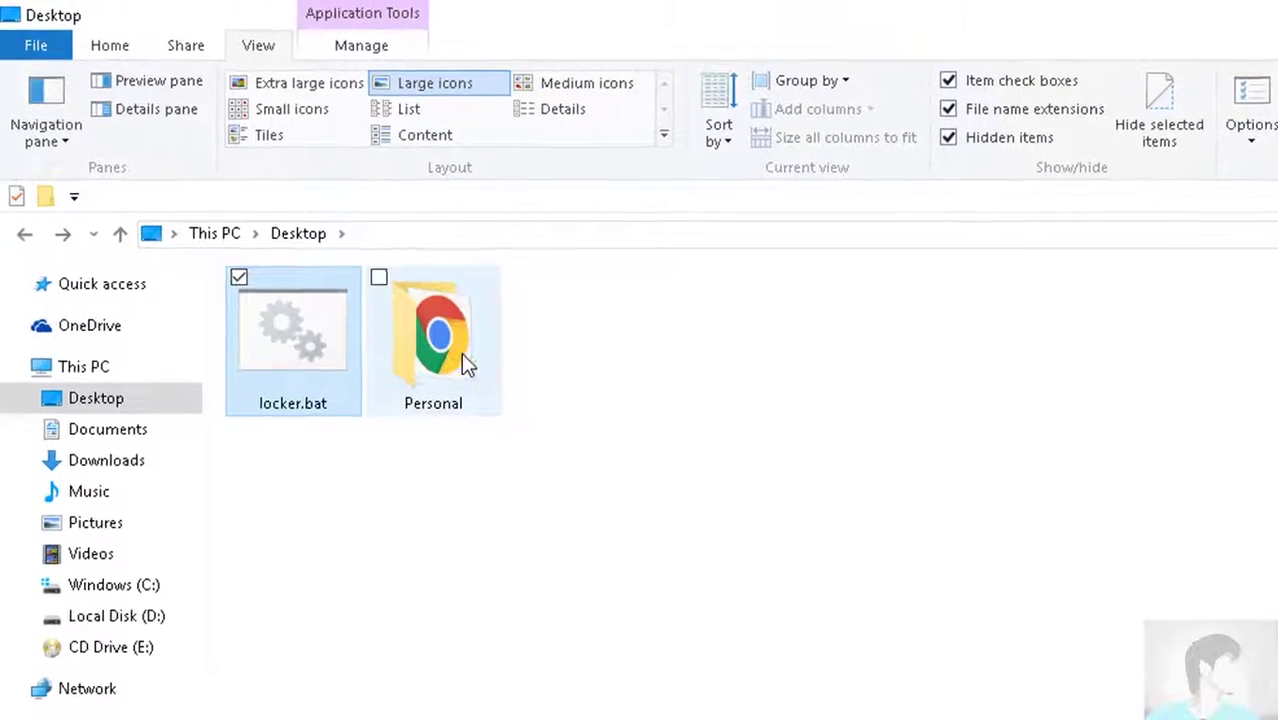
Open the unlocked Personal folder and select the chrome.exe shortcut inside it
left_click(440, 318)
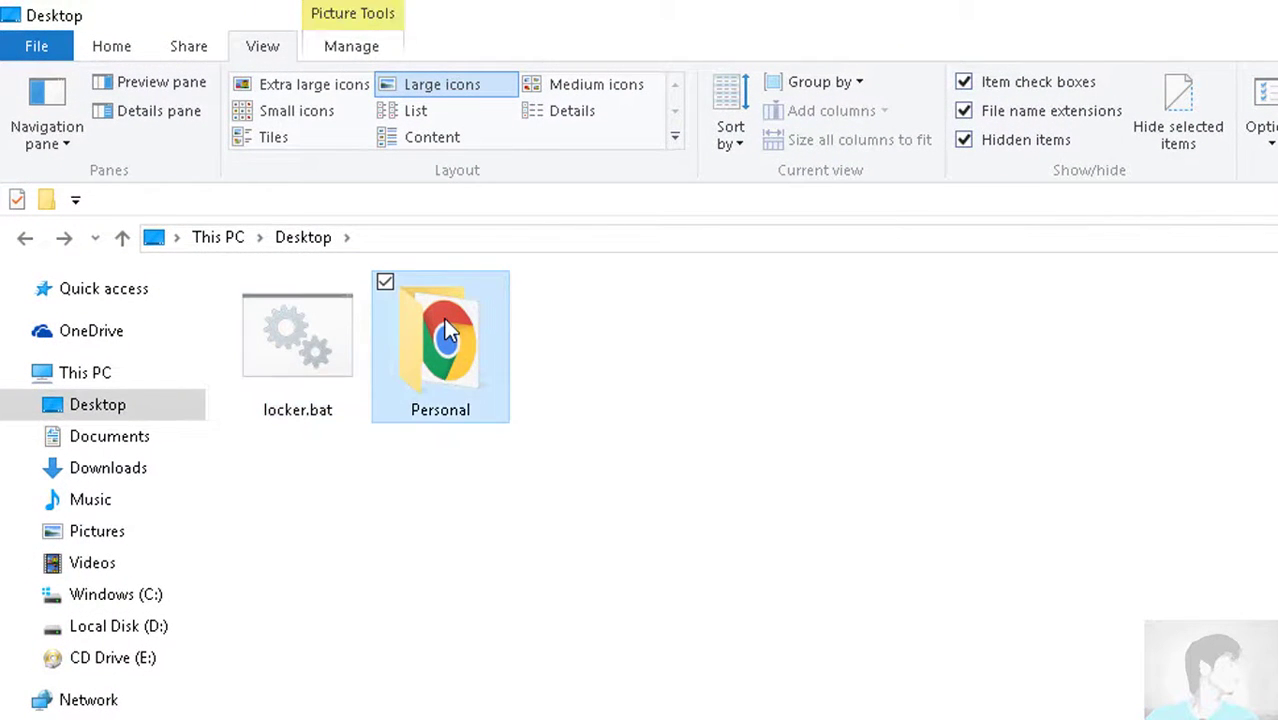
double_click(443, 318)
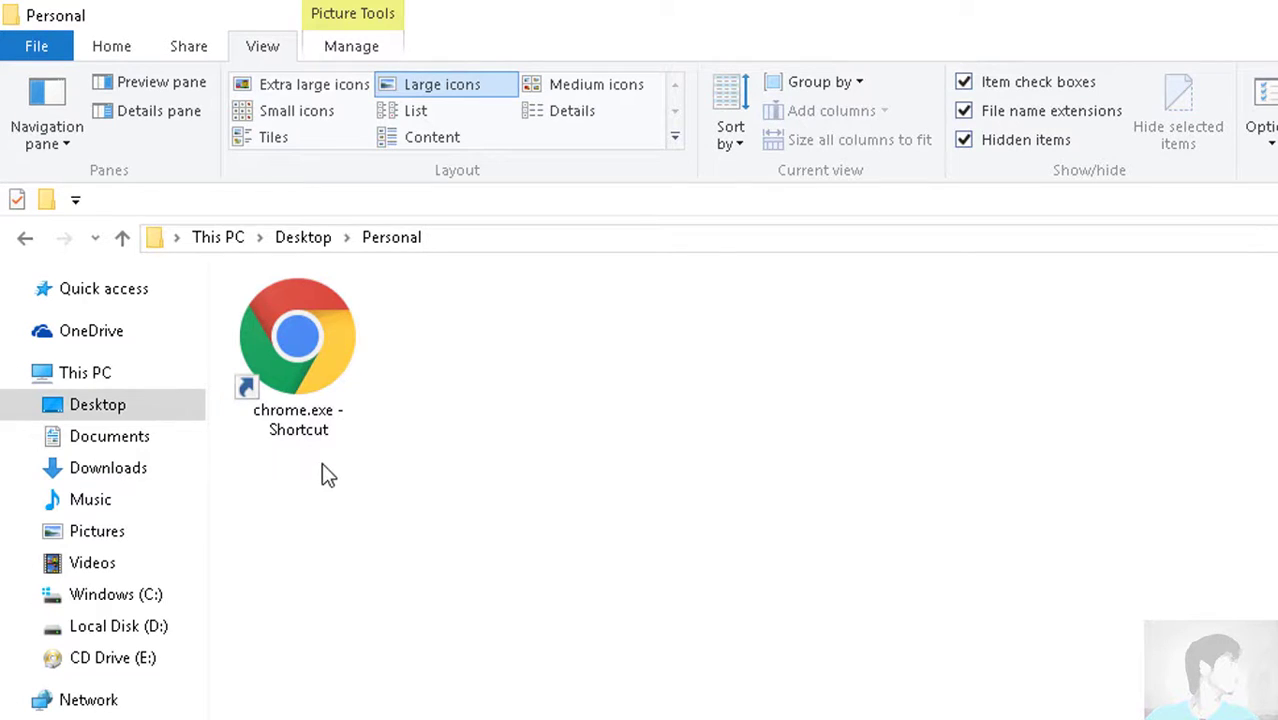
left_click(322, 400)
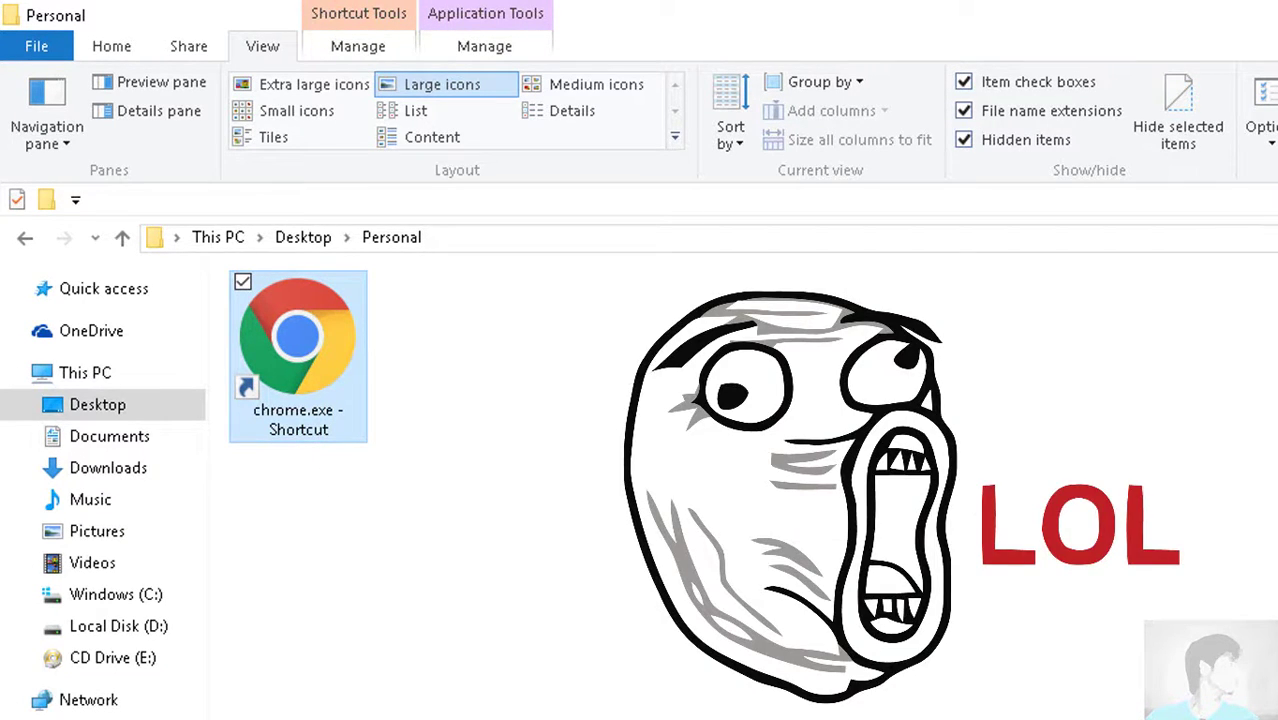
View the chrome.exe shortcut's Properties on the General tab, then close the dialog
right_click(343, 364)
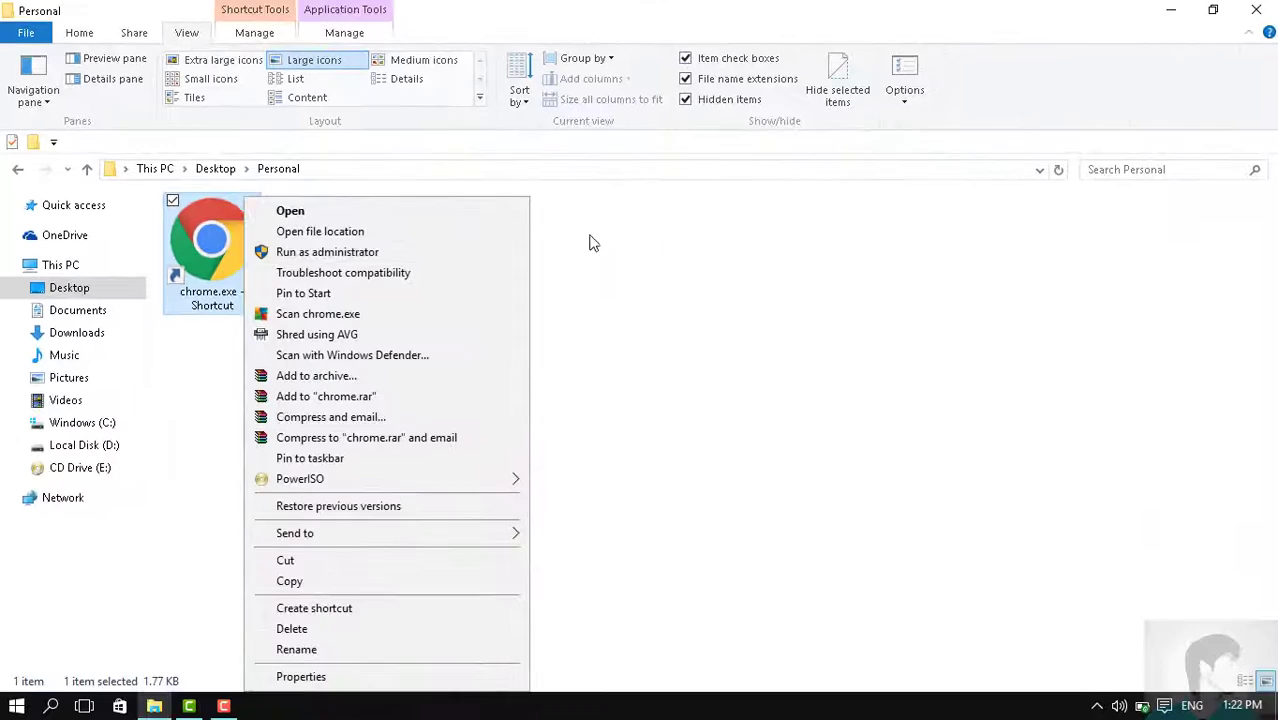
left_click(402, 677)
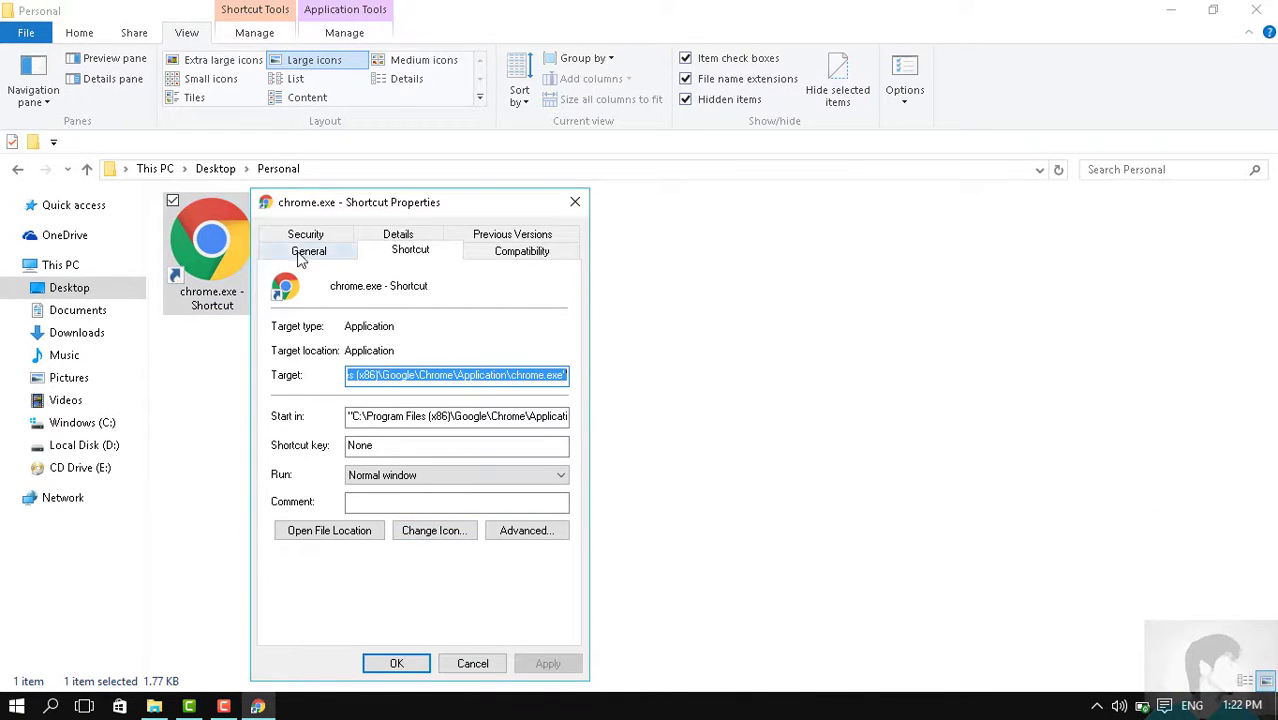
left_click(301, 252)
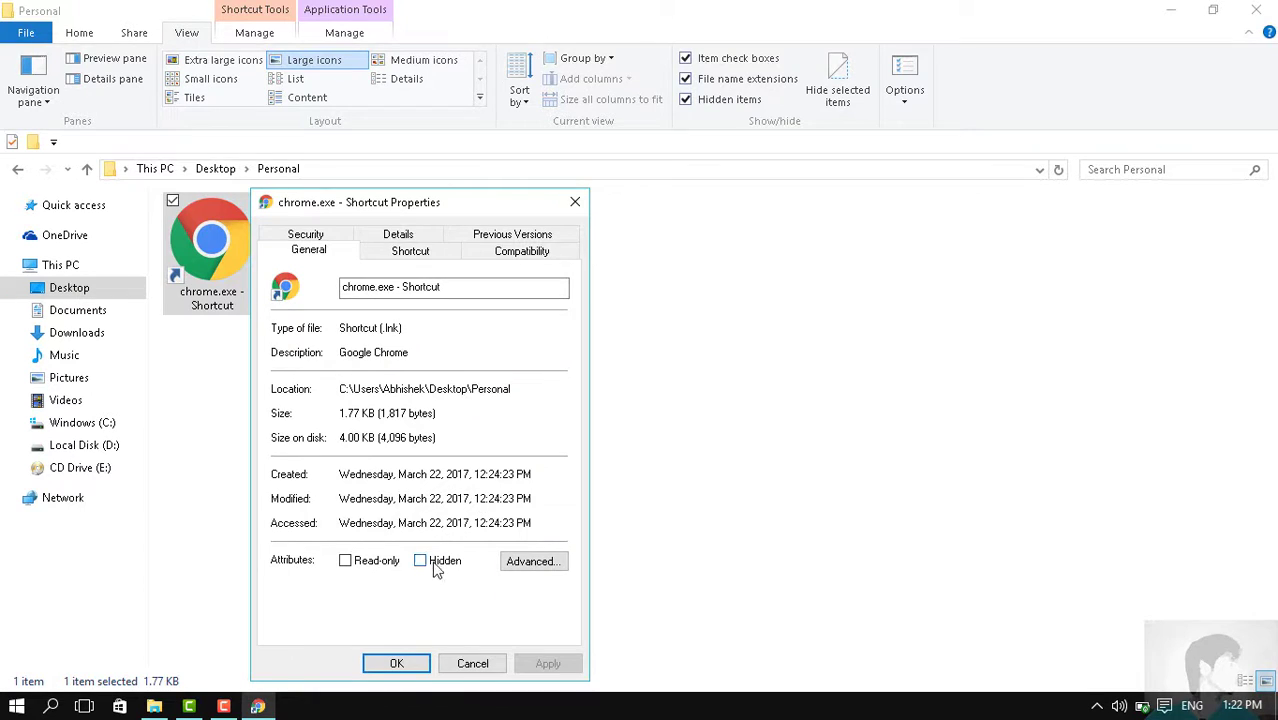
left_click(575, 202)
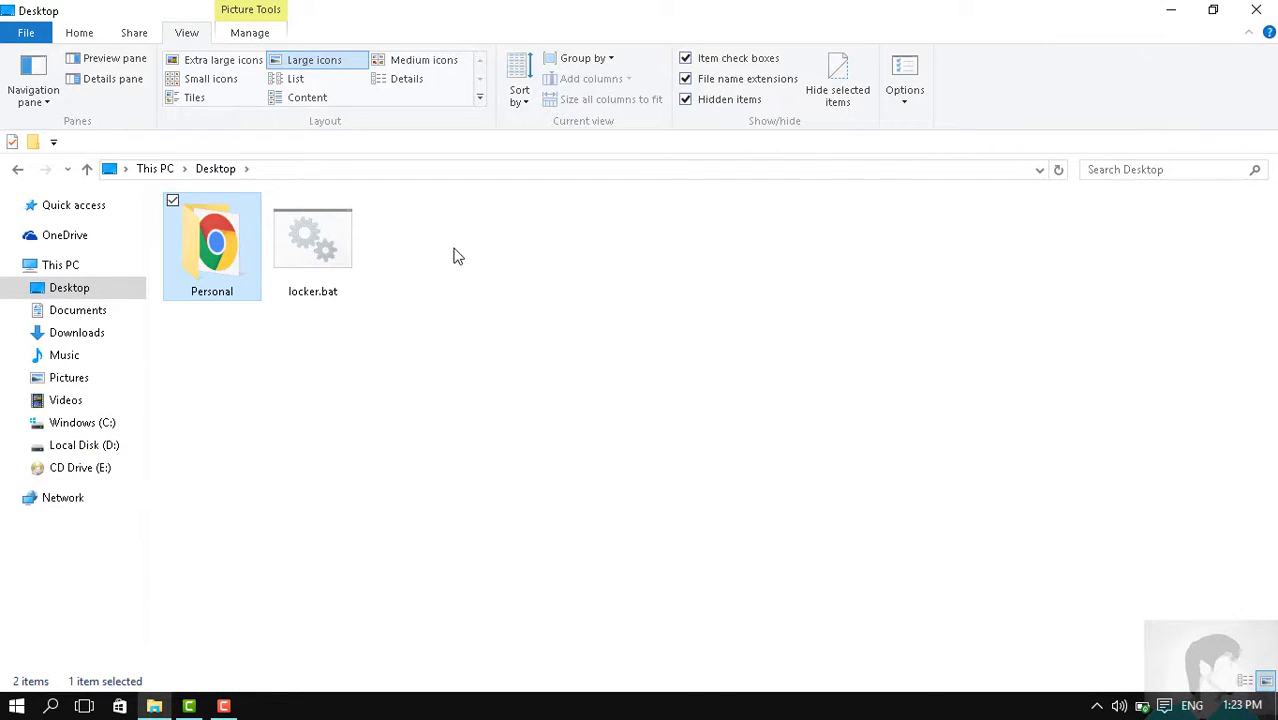
Run locker.bat again and confirm the prompt to re-lock Personal
double_click(325, 252)
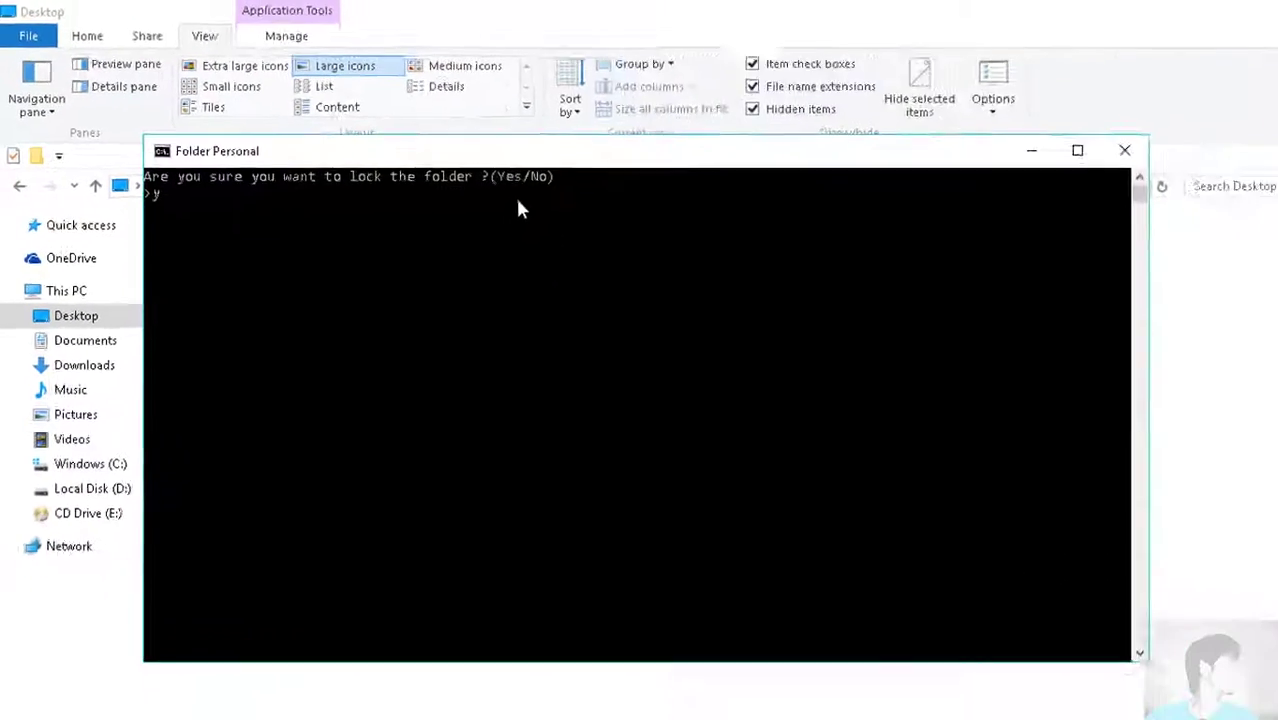
key("Return")
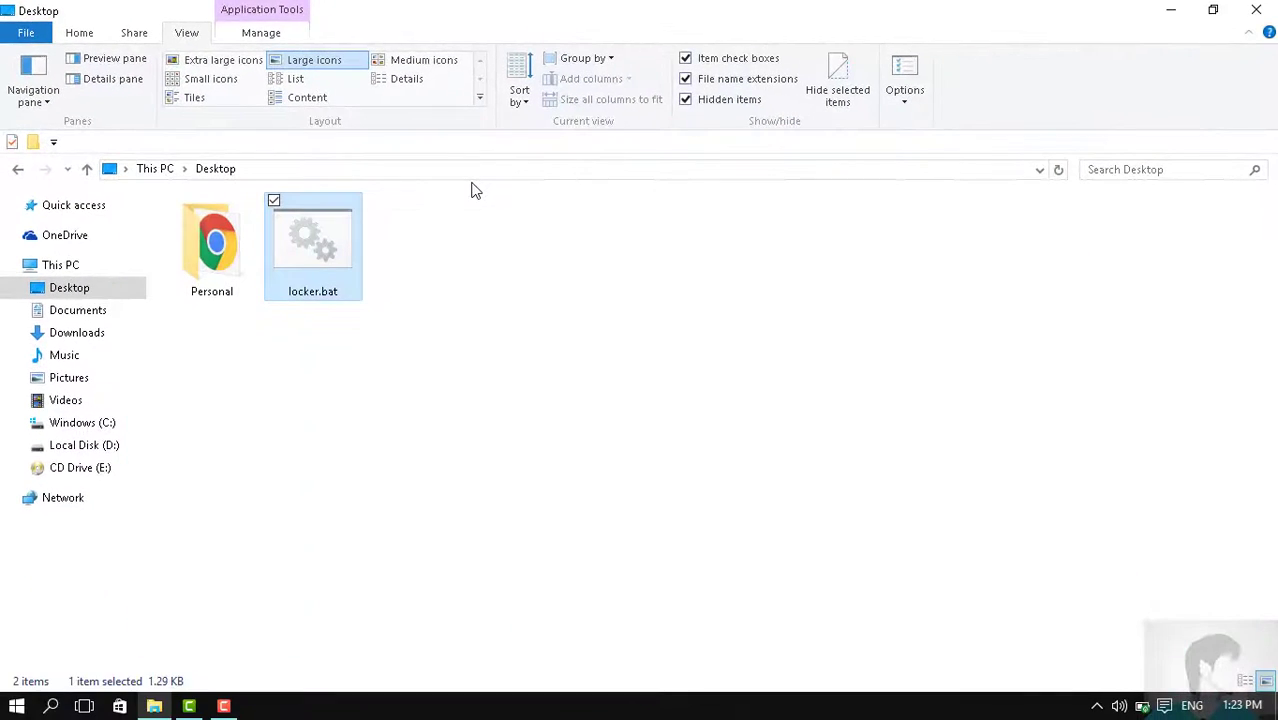
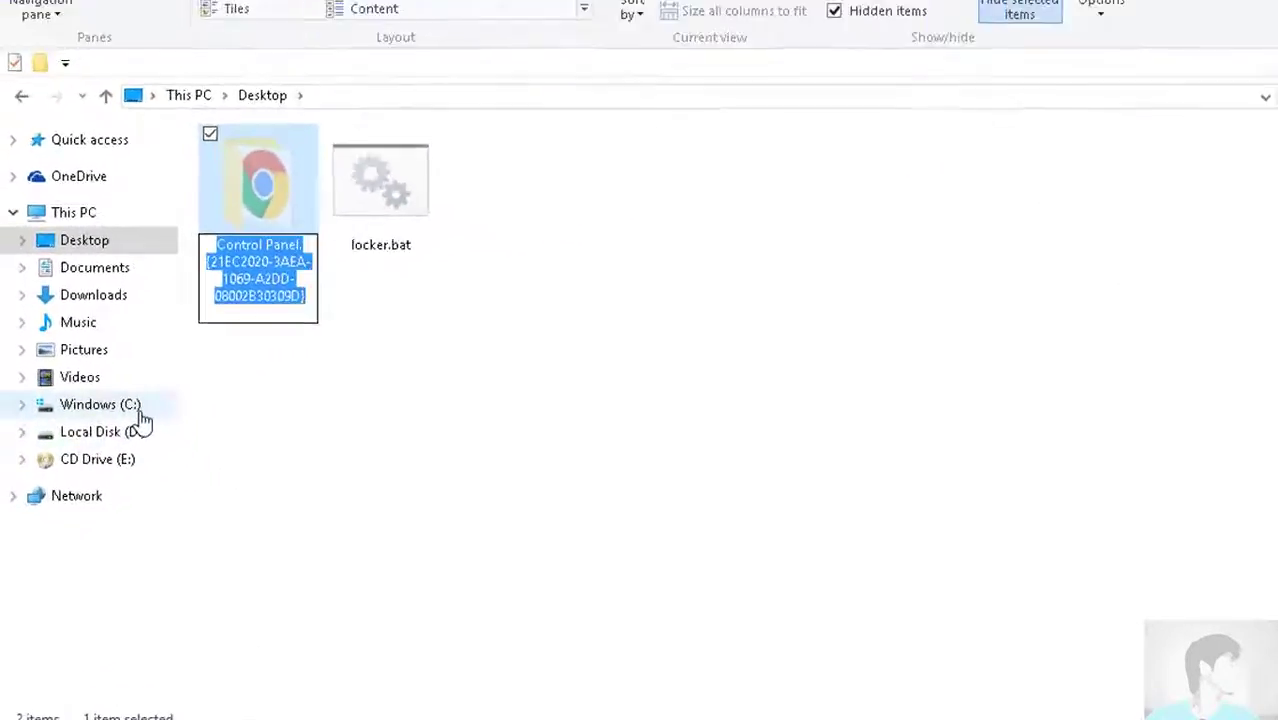
Browse from Windows (C:) through Users and the profile folder into Desktop
left_click(272, 330)
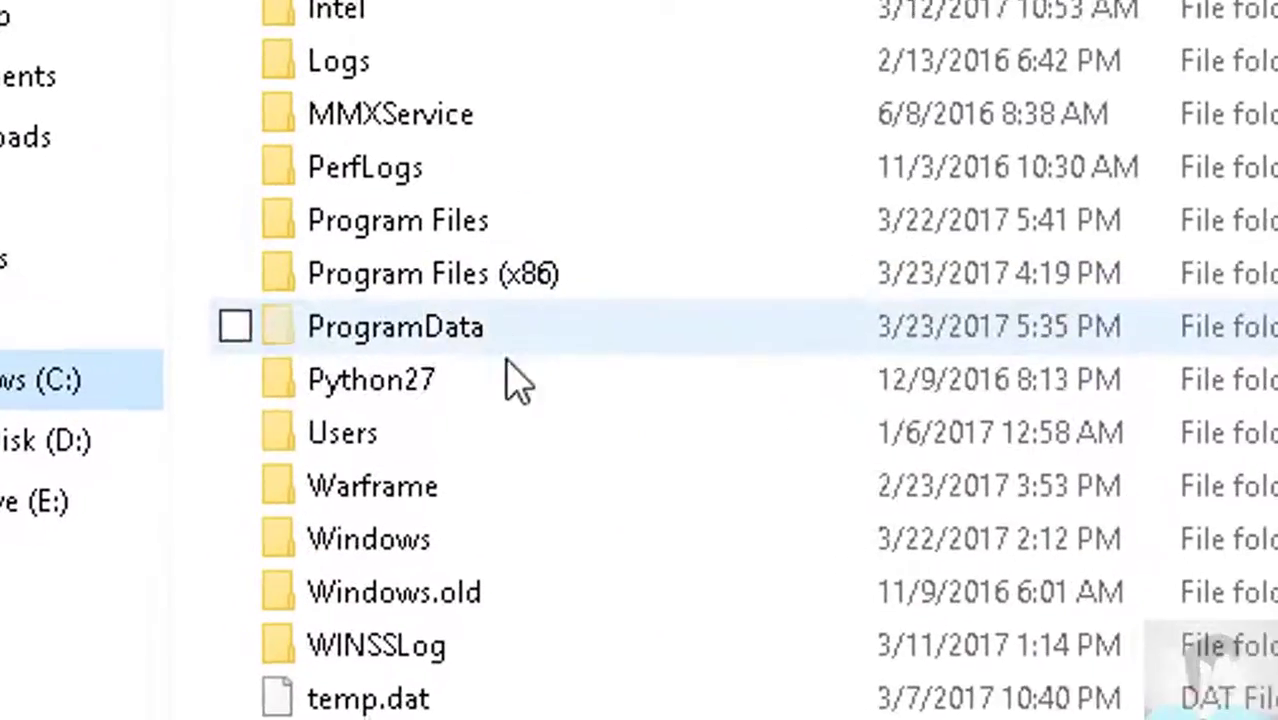
double_click(475, 445)
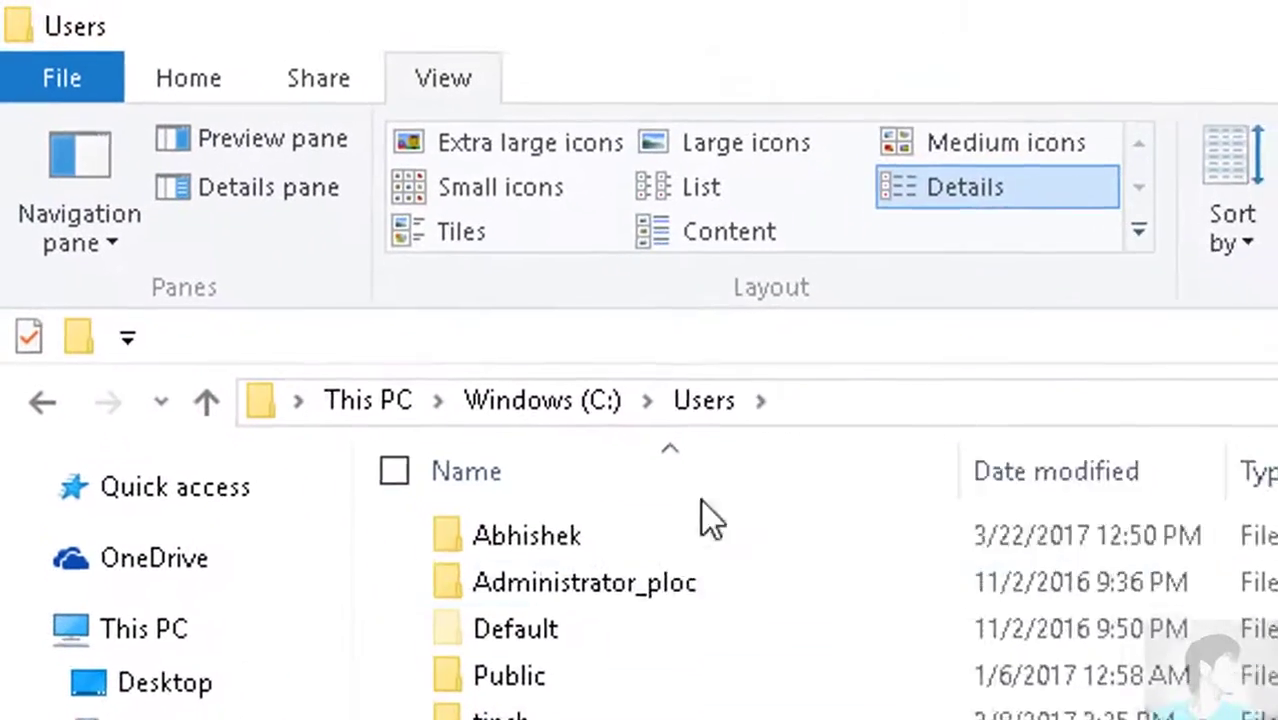
double_click(657, 568)
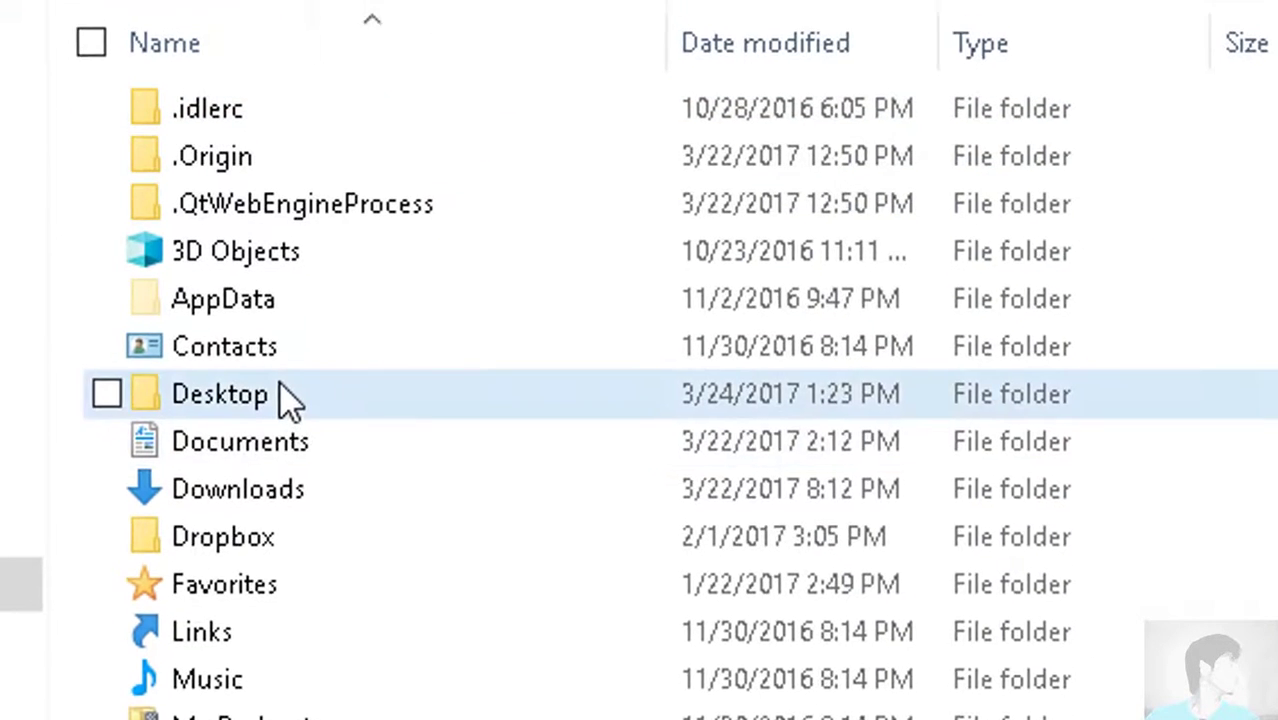
double_click(290, 380)
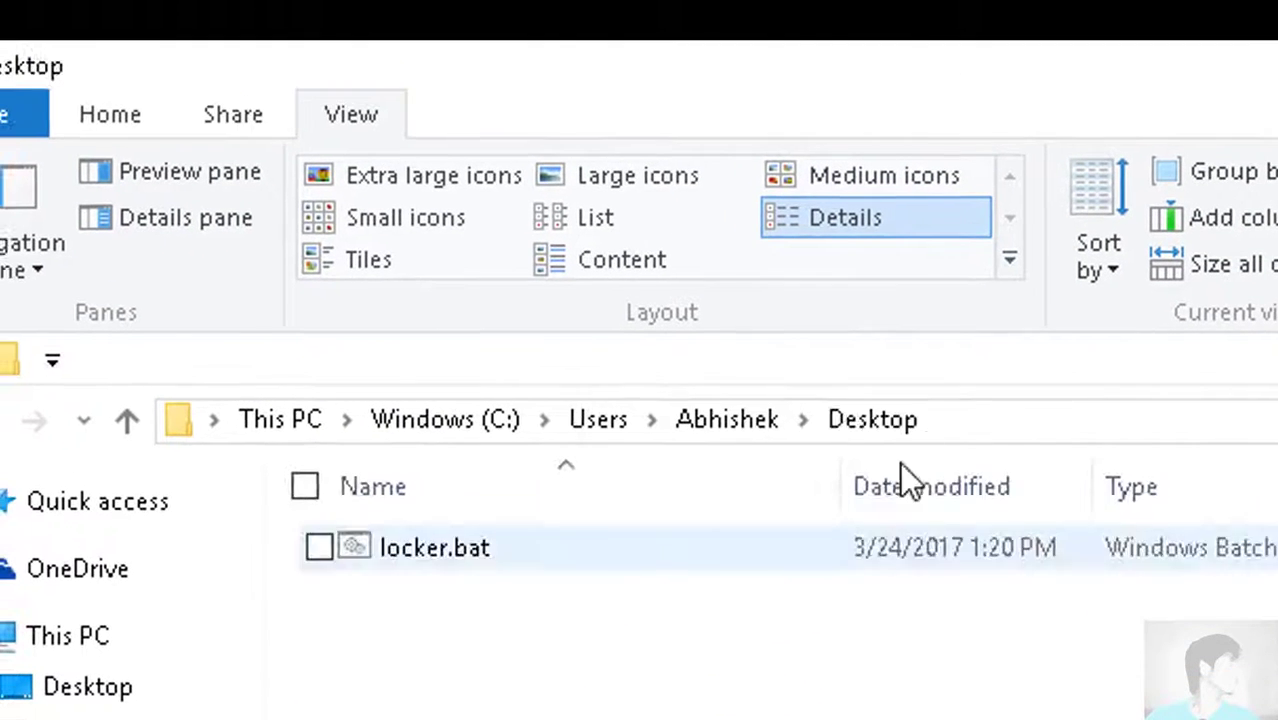
Append '\' and the pasted Control Panel.{21EC2020-3AEA-1069-A2DD-08002B30309D} name to the Desktop path and go there
left_click(1025, 427)
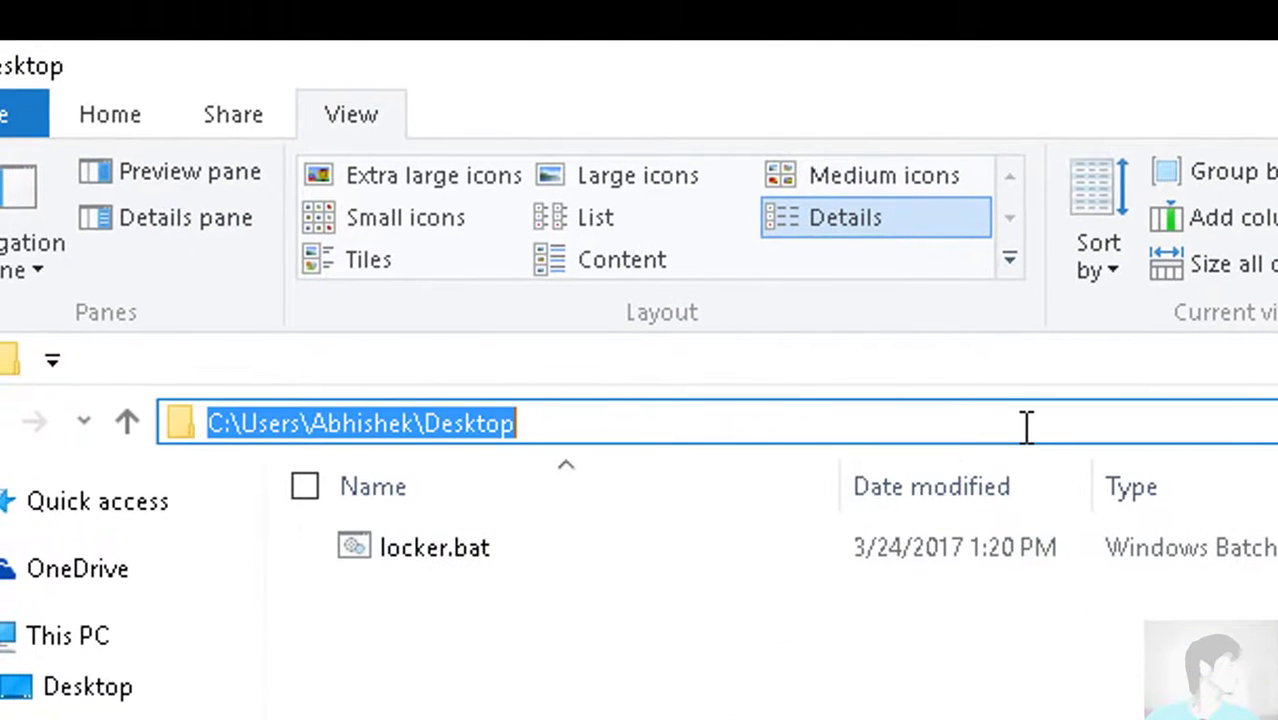
left_click(1022, 422)
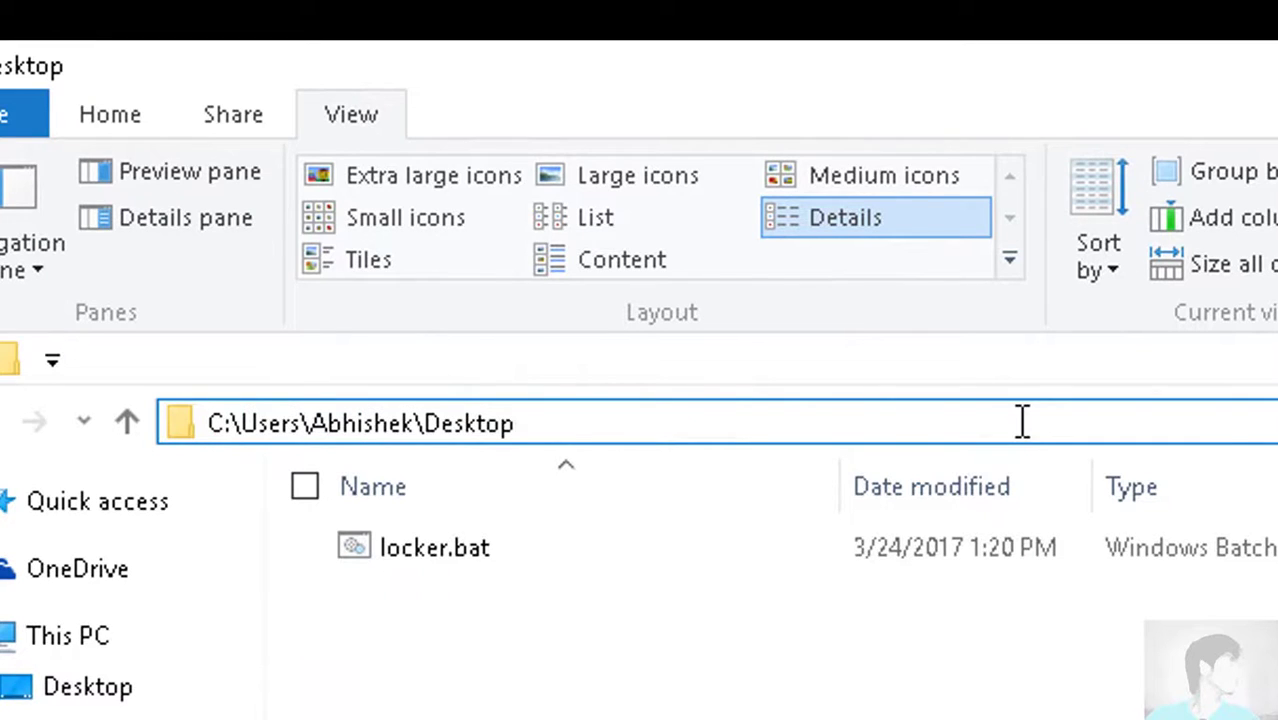
type("\\")
type("Control Panel.{21EC2020-3AEA-1069-A2DD-08002B30309D}")
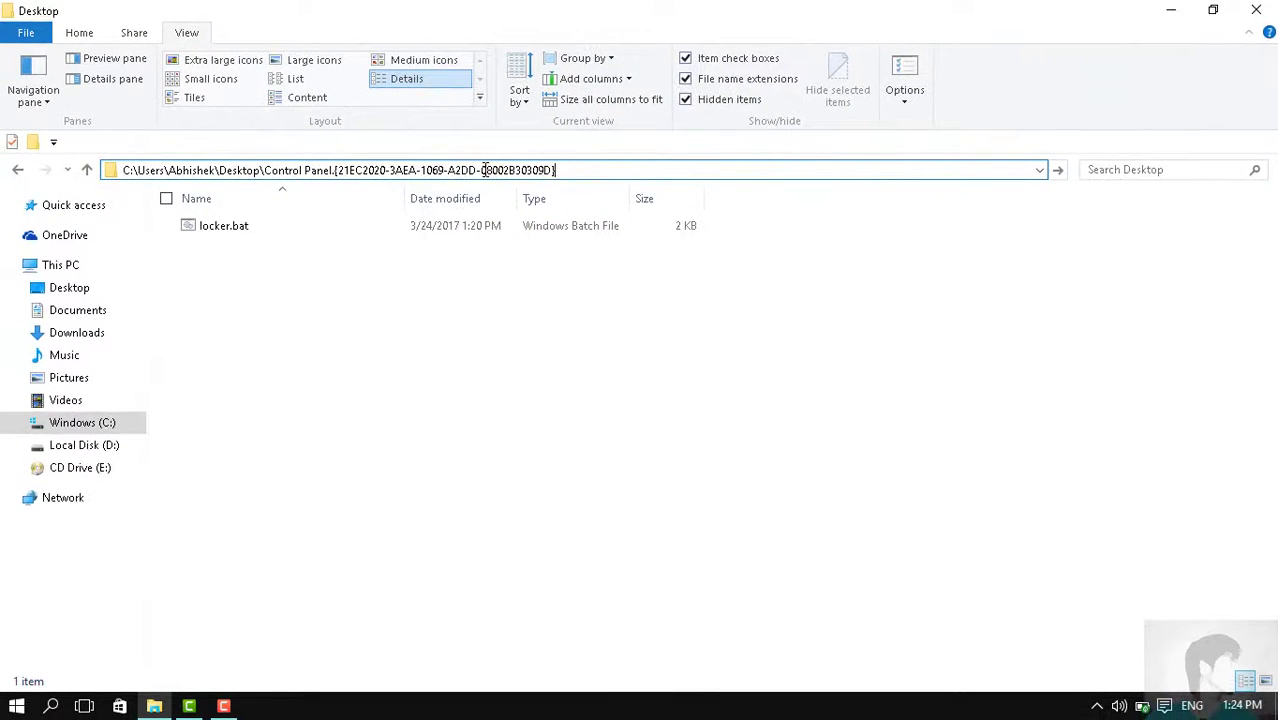
key("Return")
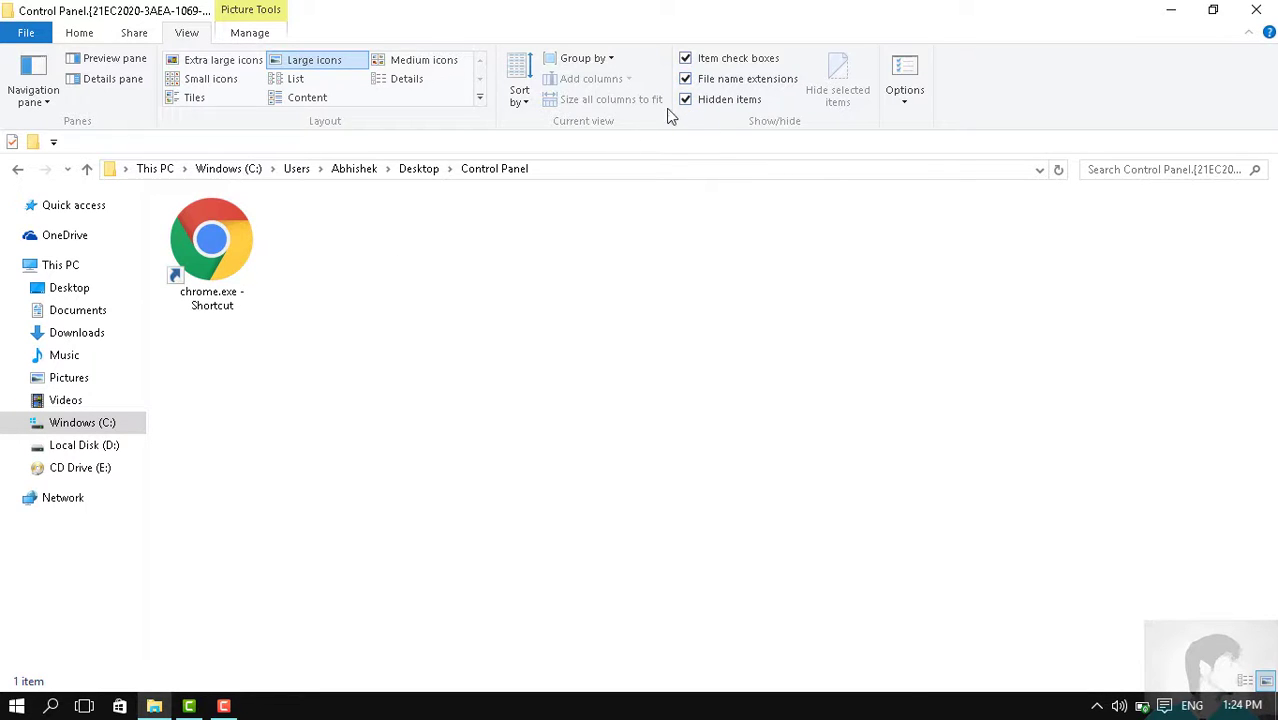
Uncheck Hidden items, then briefly view the File menu and Home ribbon before returning to View
left_click(703, 106)
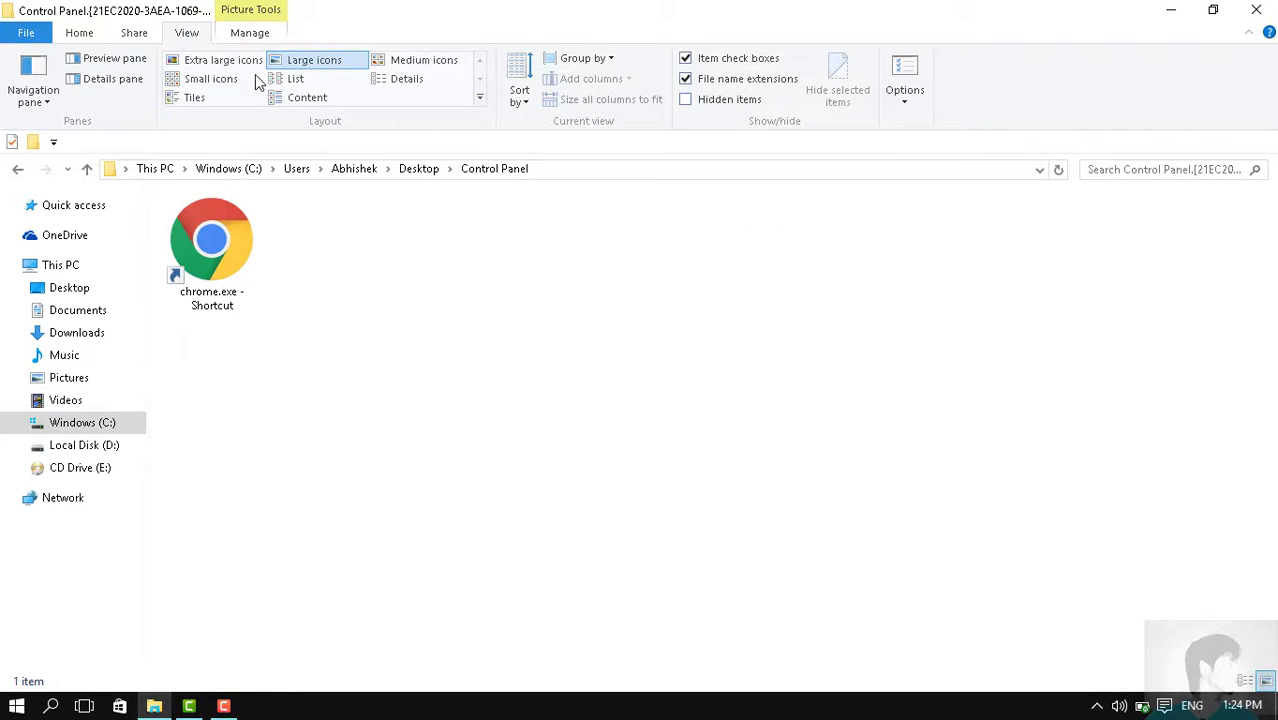
left_click(26, 32)
key("Escape")
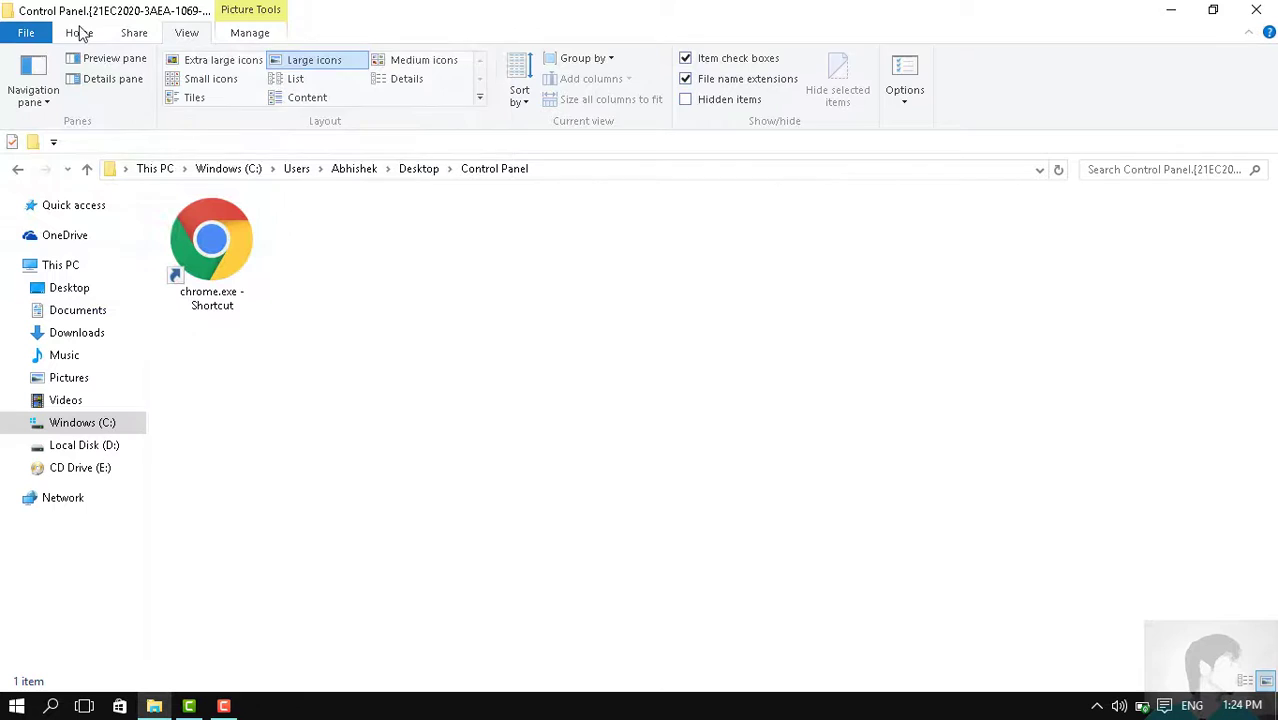
left_click(80, 33)
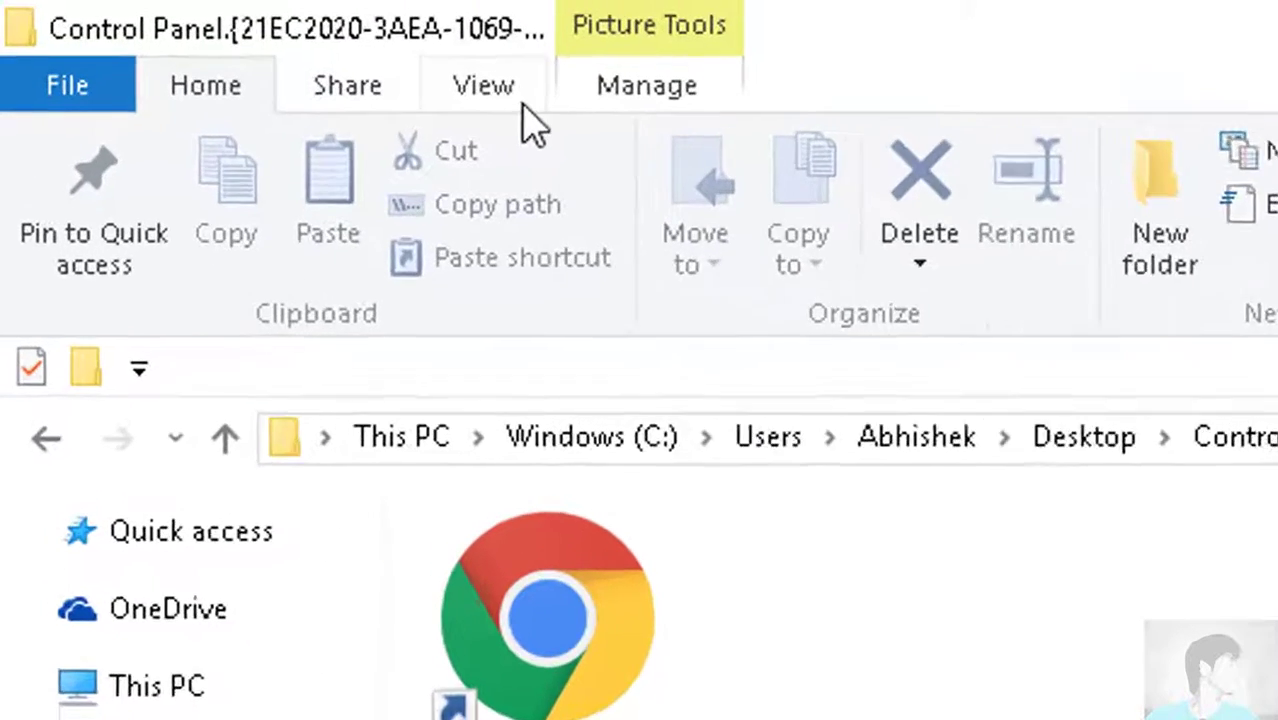
left_click(522, 103)
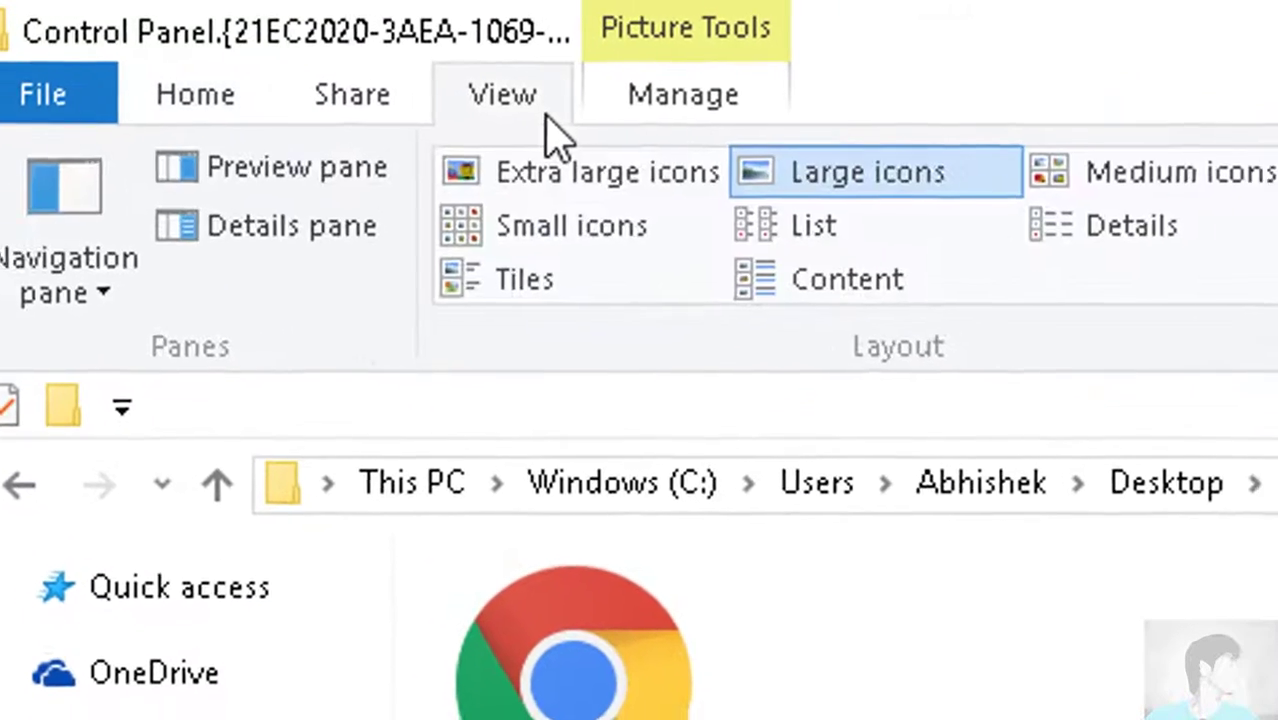